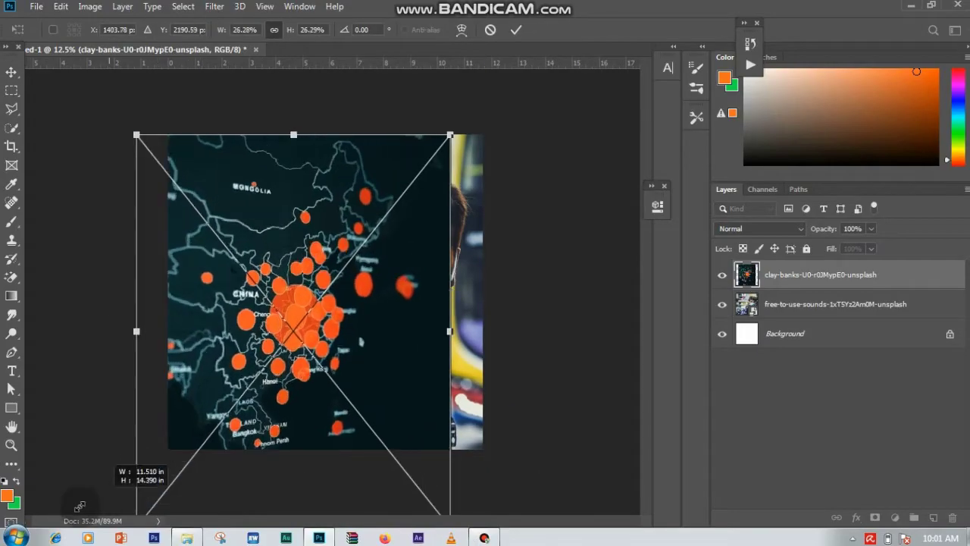
Apply the map layer's resize and try the Hue blend mode on it.
{"action": "key", "text": "Return"}
{"action": "left_click", "coordinate": [758, 228]}
{"action": "left_click", "coordinate": [762, 485]}
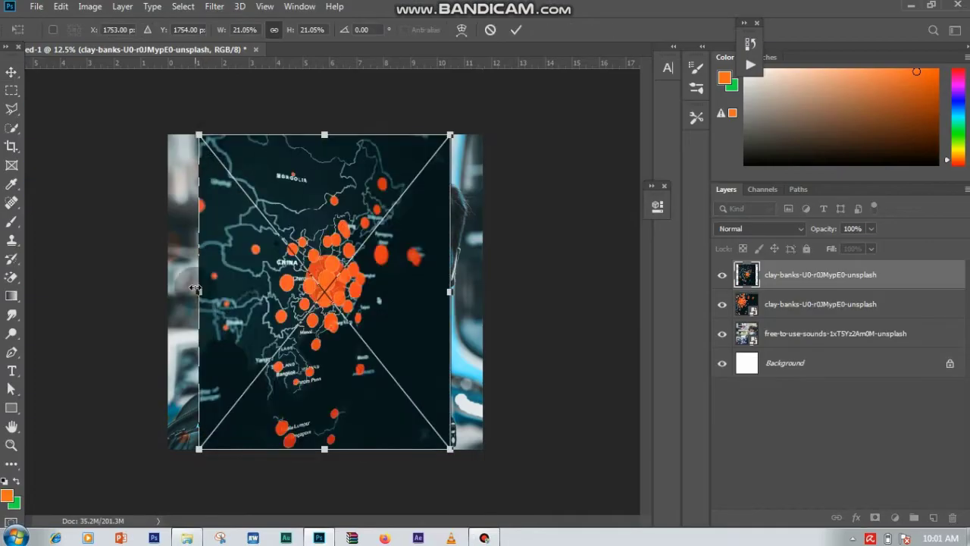
Enlarge the map copy to about 46%, stretching its left side, and set it to Hard Light.
{"action": "left_click_drag", "start_coordinate": [195, 288], "coordinate": [30, 288]}
{"action": "key", "text": "ctrl+minus"}
{"action": "left_click_drag", "start_coordinate": [378, 250], "coordinate": [407, 268]}
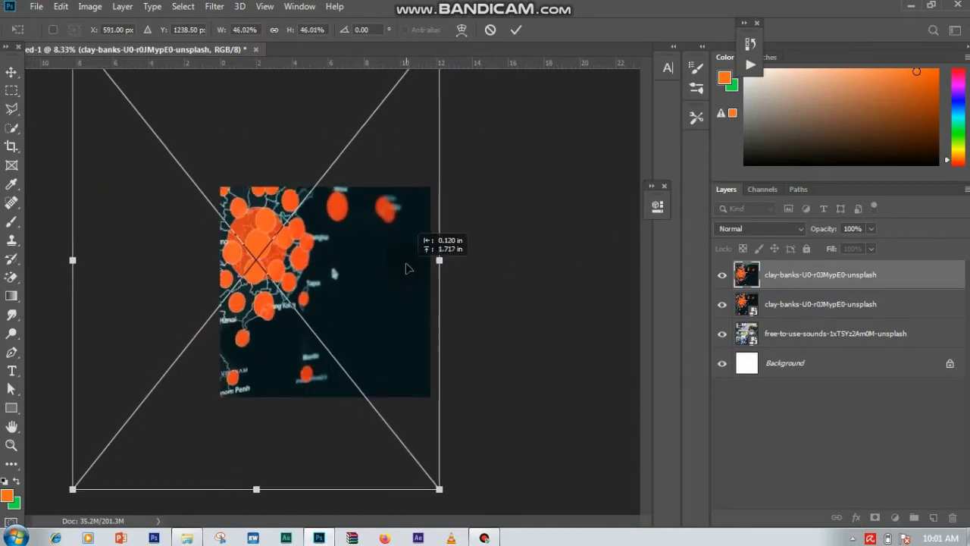
{"action": "key", "text": "ctrl+minus"}
{"action": "left_click_drag", "start_coordinate": [134, 288], "coordinate": [110, 263]}
{"action": "left_click", "coordinate": [515, 29]}
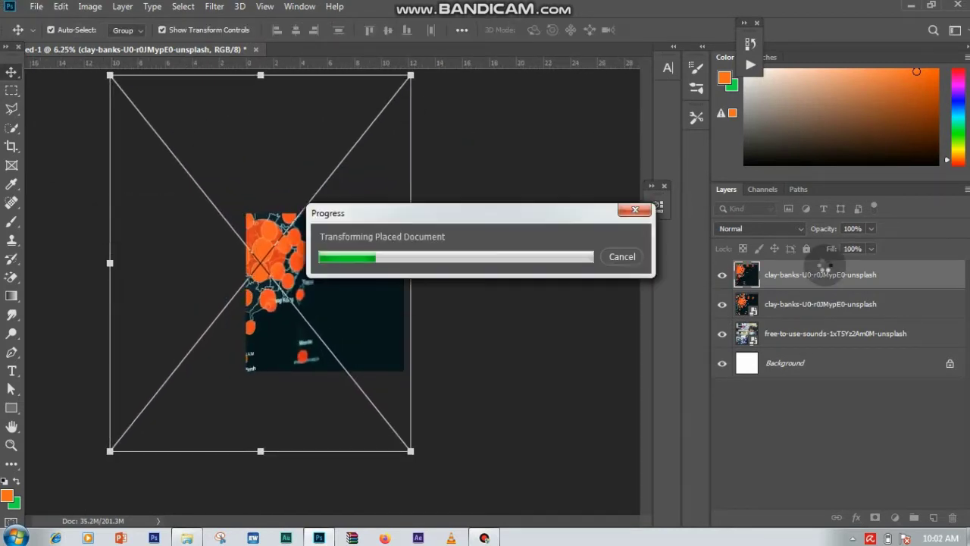
{"action": "left_click", "coordinate": [757, 228]}
{"action": "left_click", "coordinate": [790, 368]}
{"action": "key", "text": "ctrl+plus"}
{"action": "key", "text": "ctrl+plus"}
{"action": "key", "text": "ctrl+plus"}
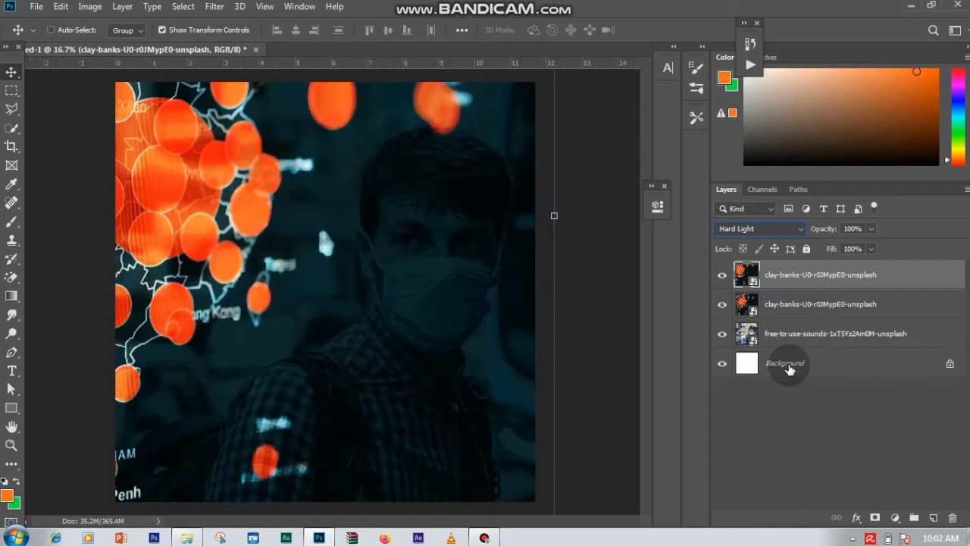
Mask the top map layer and paint out its left-side orange dots with a soft black brush.
{"action": "left_click", "coordinate": [875, 517]}
{"action": "left_click", "coordinate": [6, 494]}
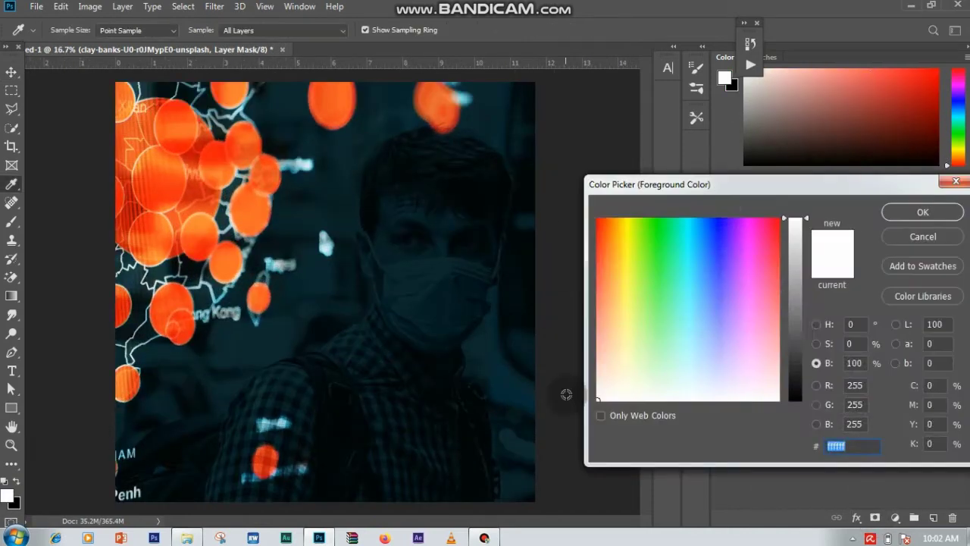
{"action": "left_click", "coordinate": [773, 397]}
{"action": "key", "text": "Return"}
{"action": "left_click", "coordinate": [11, 220]}
{"action": "mouse_move", "coordinate": [197, 174]}
{"action": "left_mouse_down"}
{"action": "mouse_move", "coordinate": [152, 121]}
{"action": "mouse_move", "coordinate": [137, 167]}
{"action": "mouse_move", "coordinate": [166, 300]}
{"action": "left_mouse_up"}
{"action": "mouse_move", "coordinate": [247, 160]}
{"action": "left_mouse_down"}
{"action": "mouse_move", "coordinate": [318, 99]}
{"action": "mouse_move", "coordinate": [228, 288]}
{"action": "mouse_move", "coordinate": [128, 394]}
{"action": "mouse_move", "coordinate": [207, 341]}
{"action": "mouse_move", "coordinate": [177, 169]}
{"action": "left_mouse_up"}
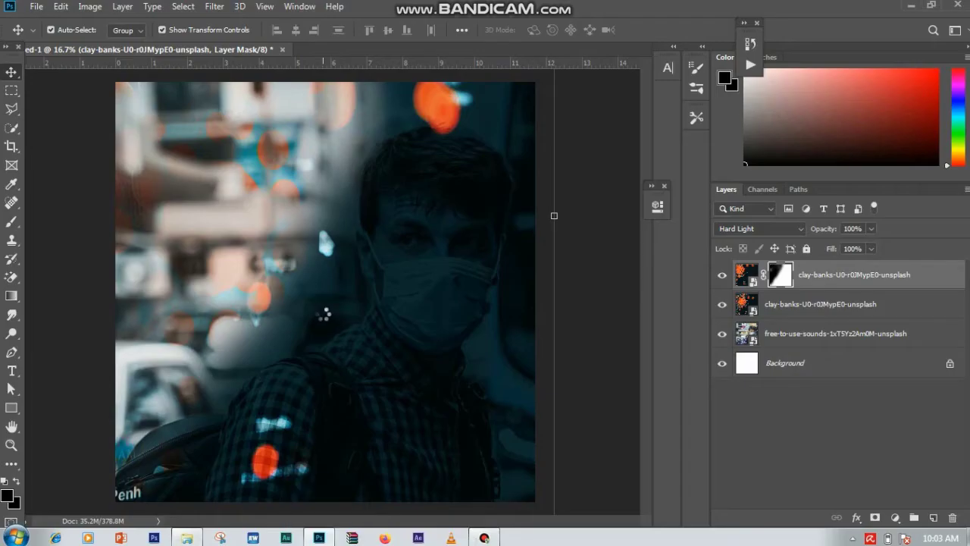
Scale up the newly placed map copy, nudge it slightly left, and apply the resize.
{"action": "left_click_drag", "start_coordinate": [240, 292], "coordinate": [54, 69]}
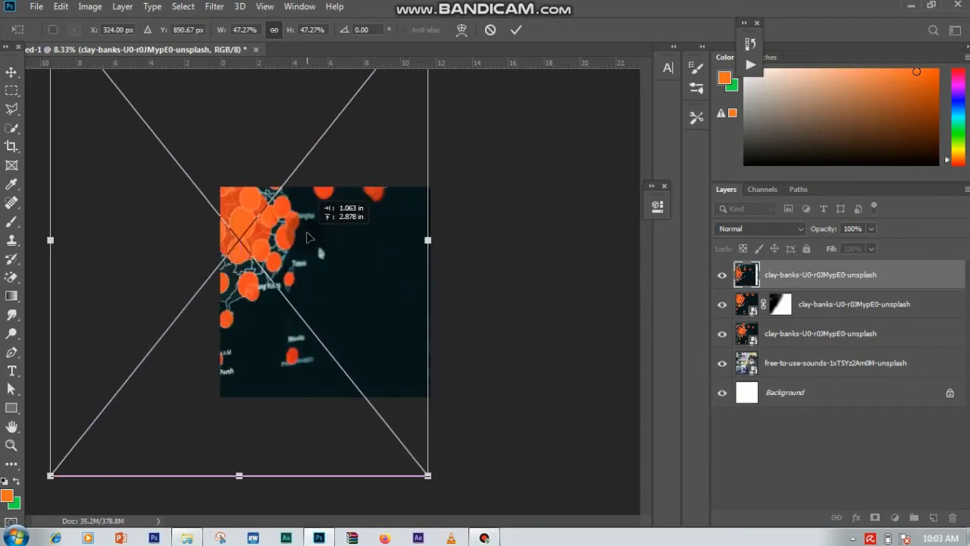
{"action": "left_click_drag", "start_coordinate": [324, 212], "coordinate": [301, 212]}
{"action": "left_click_drag", "start_coordinate": [435, 435], "coordinate": [447, 450]}
{"action": "left_click_drag", "start_coordinate": [342, 285], "coordinate": [332, 285]}
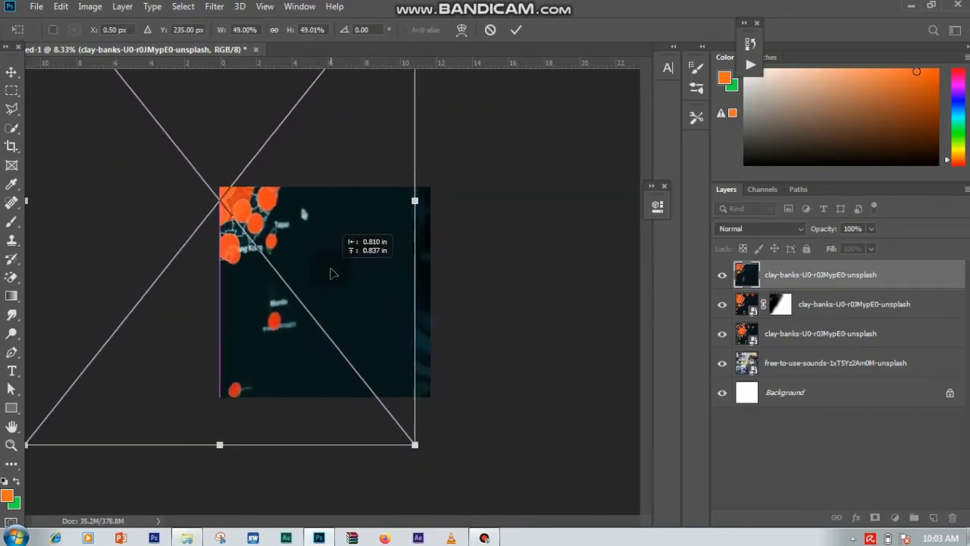
{"action": "left_click", "coordinate": [519, 30]}
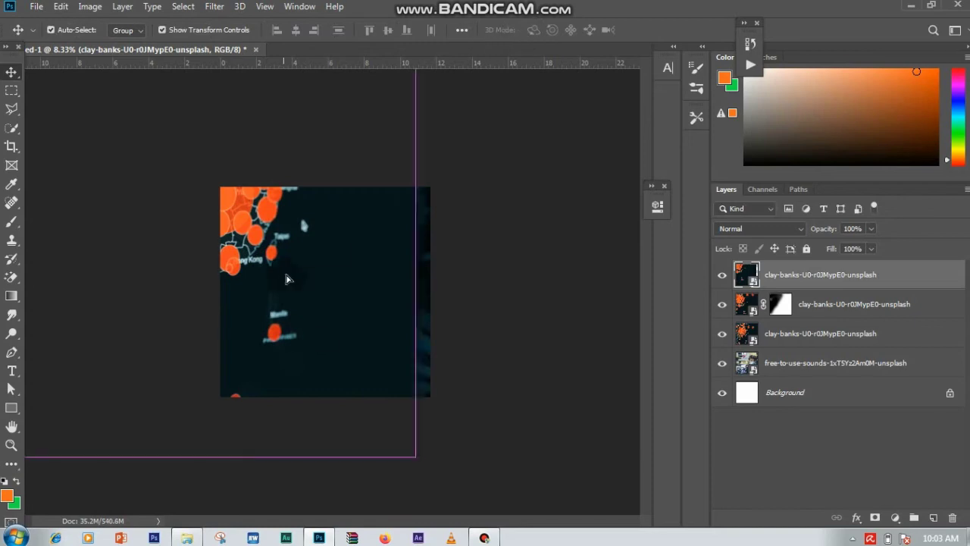
Move the new map layer up, rescale it to about 39%, and set it to Hard Light.
{"action": "key", "text": "ctrl+plus"}
{"action": "key", "text": "ctrl+plus"}
{"action": "mouse_move", "coordinate": [191, 194]}
{"action": "left_mouse_down"}
{"action": "mouse_move", "coordinate": [191, 114]}
{"action": "mouse_move", "coordinate": [188, 139]}
{"action": "left_mouse_up"}
{"action": "key", "text": "ctrl+minus"}
{"action": "key", "text": "ctrl+t"}
{"action": "left_click_drag", "start_coordinate": [432, 428], "coordinate": [340, 292]}
{"action": "left_click", "coordinate": [515, 29]}
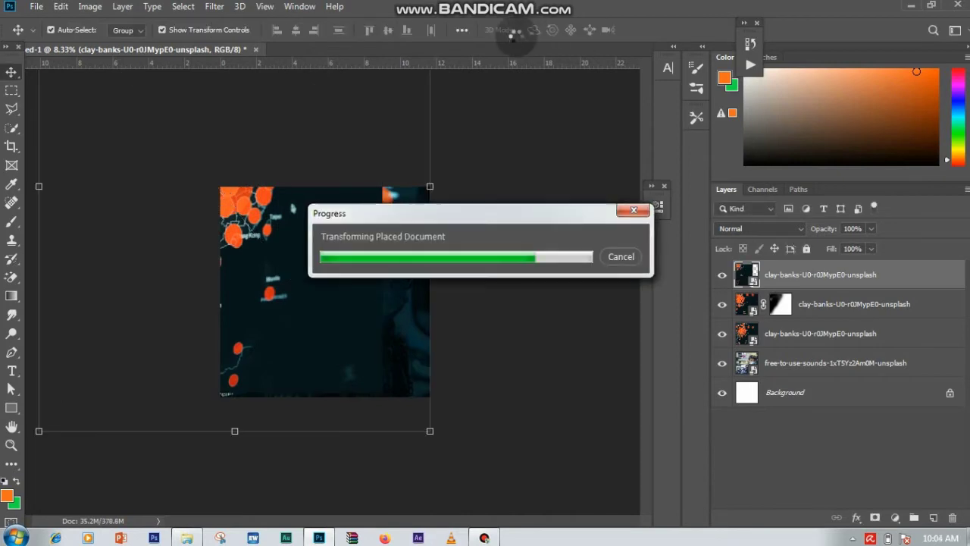
{"action": "key", "text": "ctrl+plus"}
{"action": "left_click", "coordinate": [760, 228]}
{"action": "left_click", "coordinate": [768, 364]}
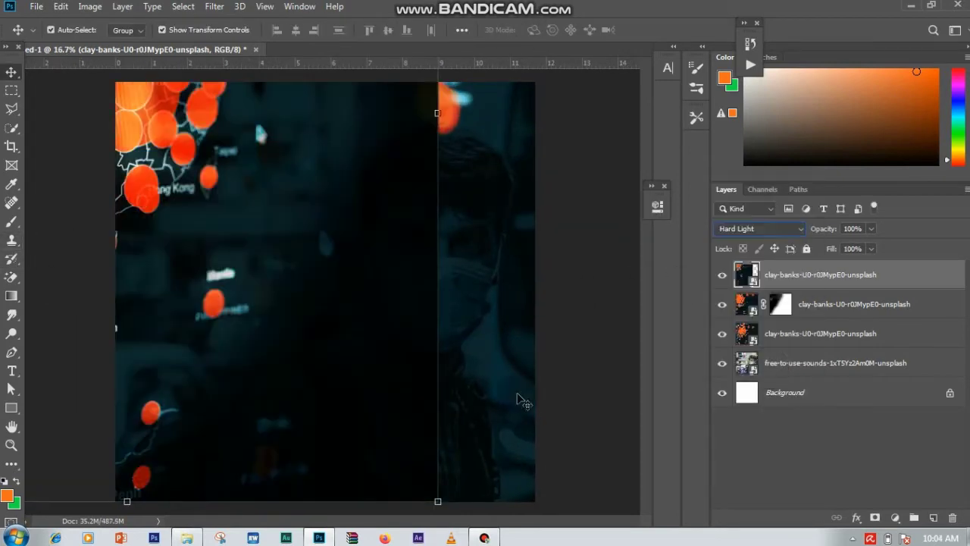
Mask the new map layer so the man's face and chest show through.
{"action": "left_click", "coordinate": [874, 518]}
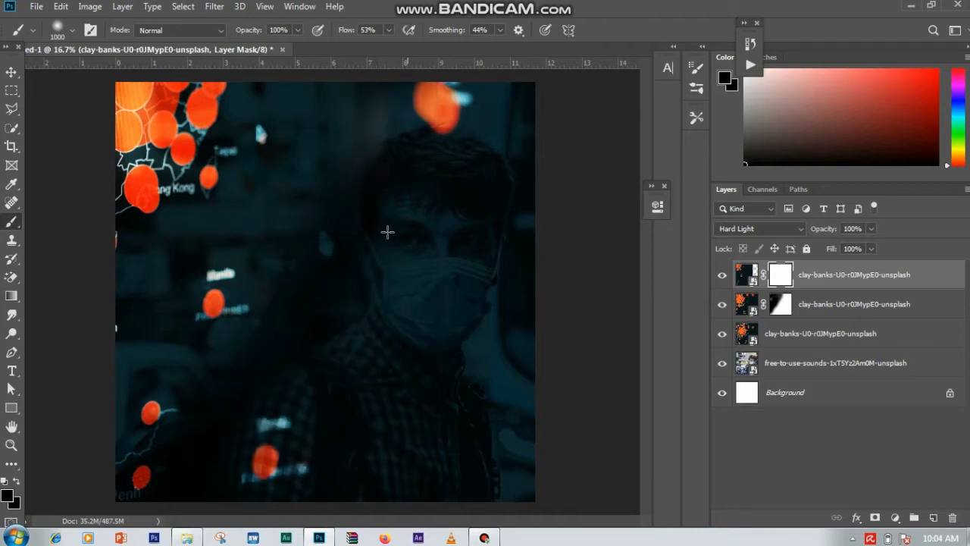
{"action": "left_click_drag", "start_coordinate": [387, 231], "coordinate": [244, 483]}
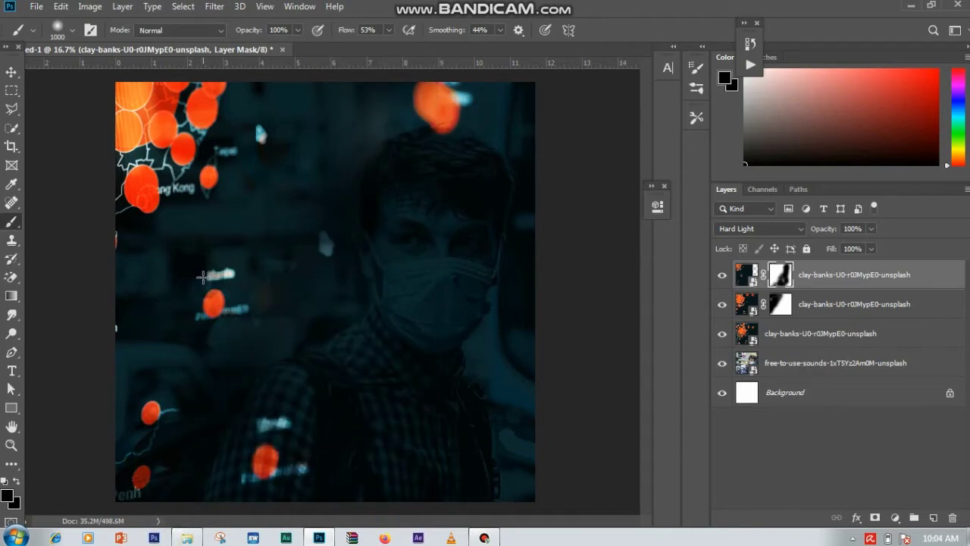
{"action": "left_click", "coordinate": [14, 370]}
{"action": "key", "text": "v"}
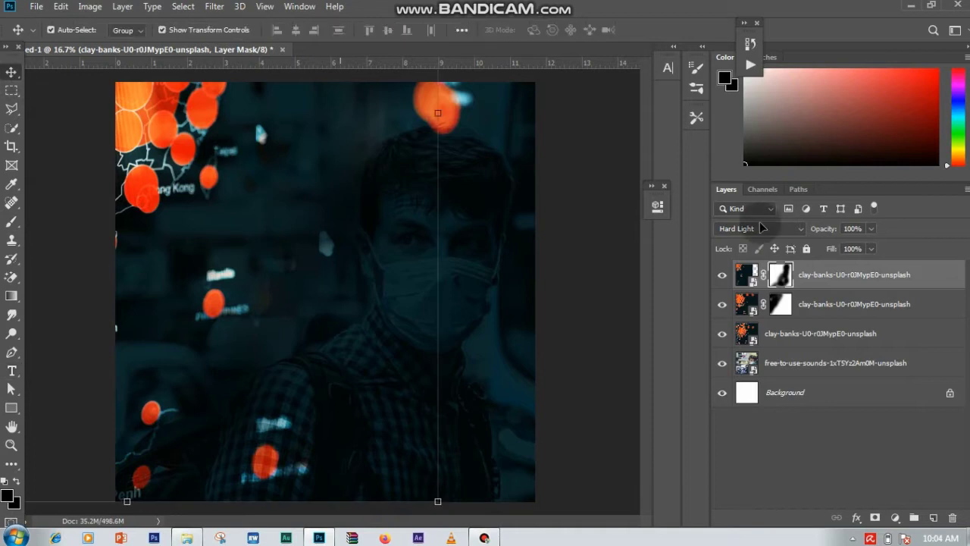
Group the four image layers into a group named BACKGROUND.
{"action": "left_click", "coordinate": [833, 363], "text": "shift"}
{"action": "right_click", "coordinate": [857, 364]}
{"action": "left_click", "coordinate": [697, 63]}
{"action": "type", "text": "BACKGROUND"}
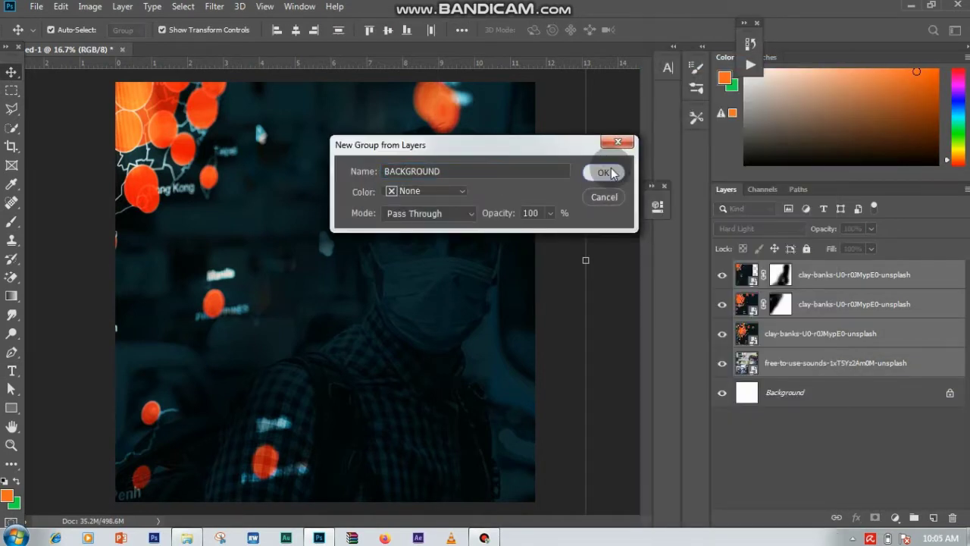
{"action": "left_click", "coordinate": [612, 173]}
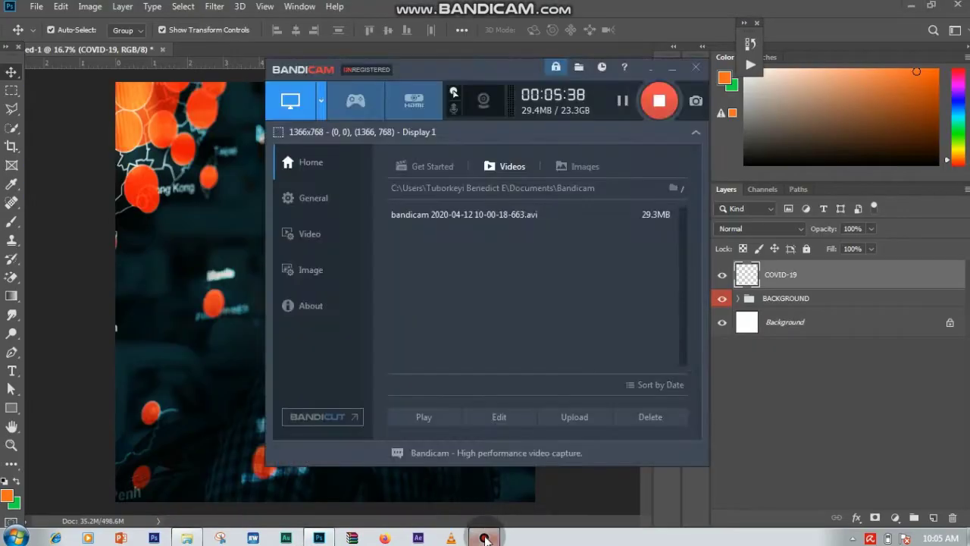
Type the COVID-19 title left of centre and move it up and left.
{"action": "key", "text": "t"}
{"action": "left_click", "coordinate": [189, 258]}
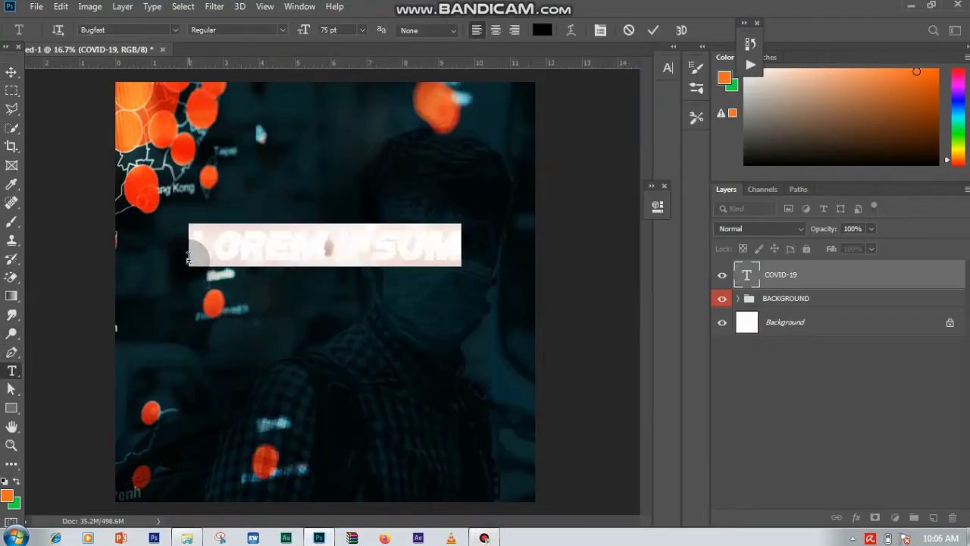
{"action": "type", "text": "COVI"}
{"action": "left_click", "coordinate": [652, 29]}
{"action": "key", "text": "v"}
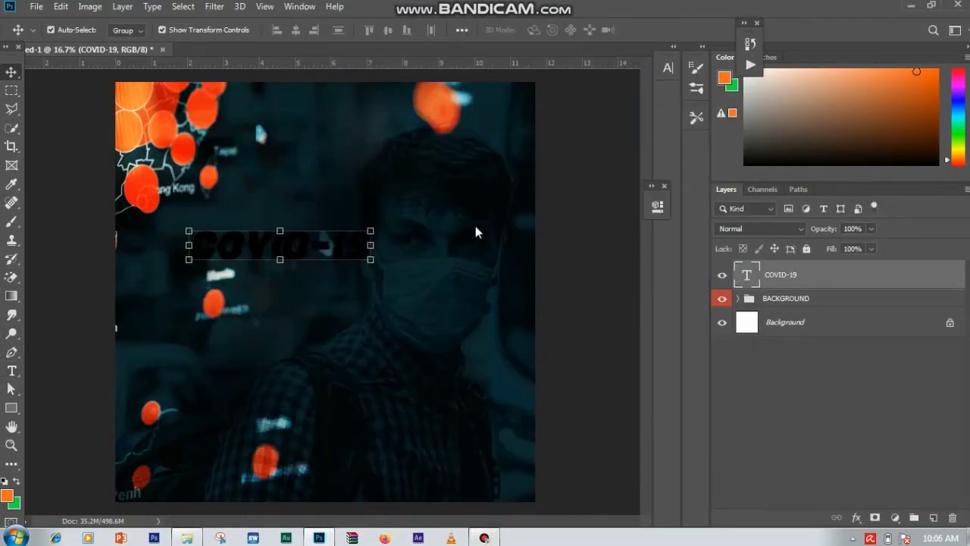
{"action": "left_click_drag", "start_coordinate": [273, 242], "coordinate": [241, 210]}
Set the COVID-19 title to the Bugfast font in orange fd4418.
{"action": "left_click", "coordinate": [668, 67]}
{"action": "left_click", "coordinate": [542, 83]}
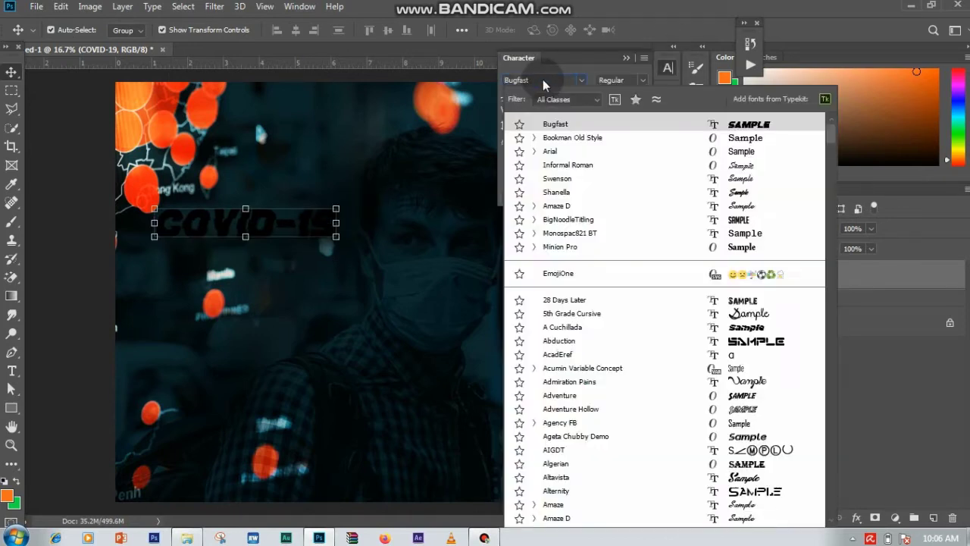
{"action": "key", "text": "Return"}
{"action": "left_click", "coordinate": [624, 141]}
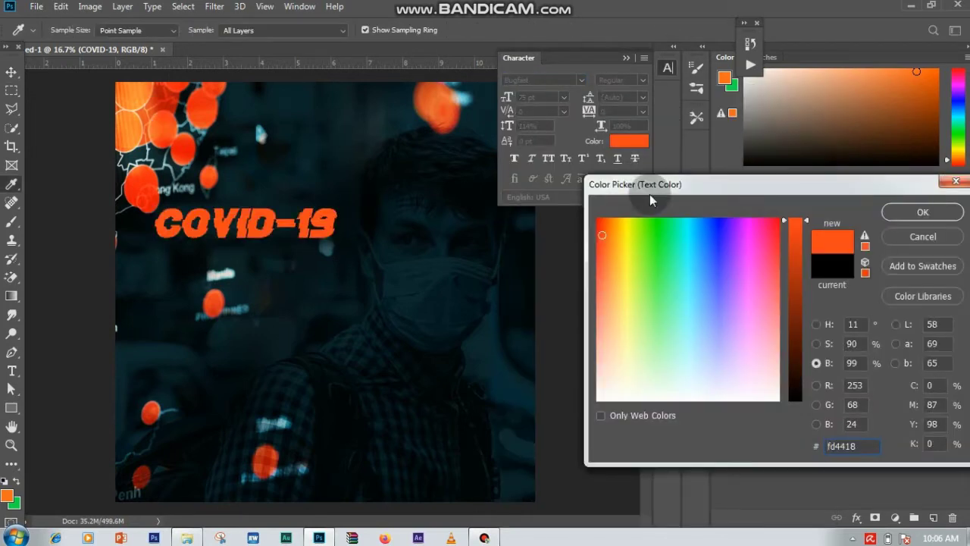
{"action": "left_click", "coordinate": [922, 210]}
Give the title an orange Gradient Overlay ending in ff961b, then shift it right and down.
{"action": "double_click", "coordinate": [883, 277]}
{"action": "left_click", "coordinate": [425, 244]}
{"action": "left_click", "coordinate": [688, 122]}
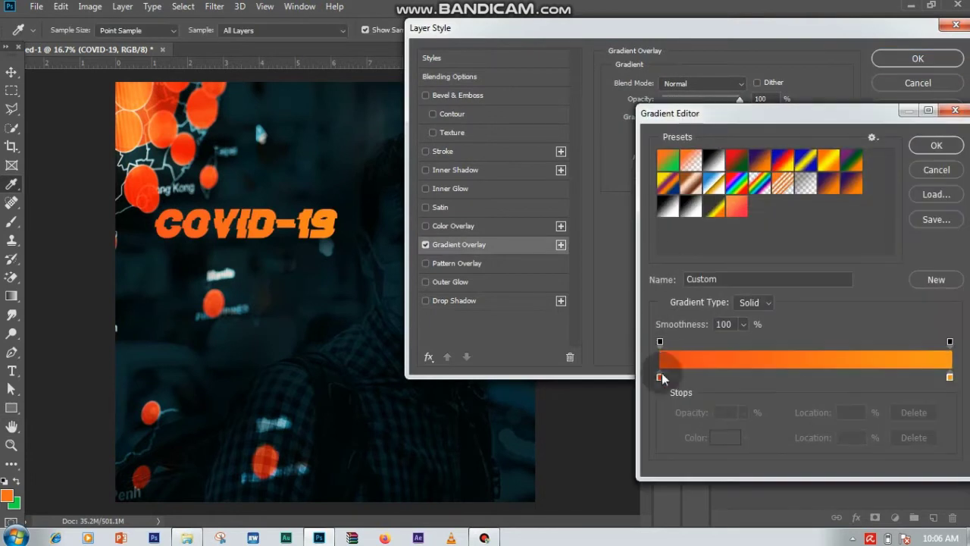
{"action": "double_click", "coordinate": [659, 377]}
{"action": "left_click", "coordinate": [920, 214]}
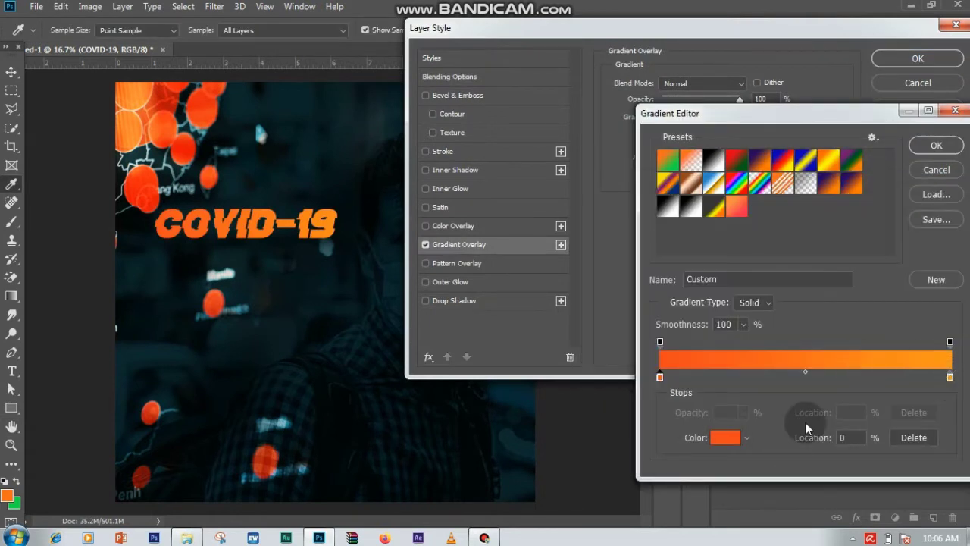
{"action": "left_click", "coordinate": [724, 437]}
{"action": "left_click", "coordinate": [922, 211]}
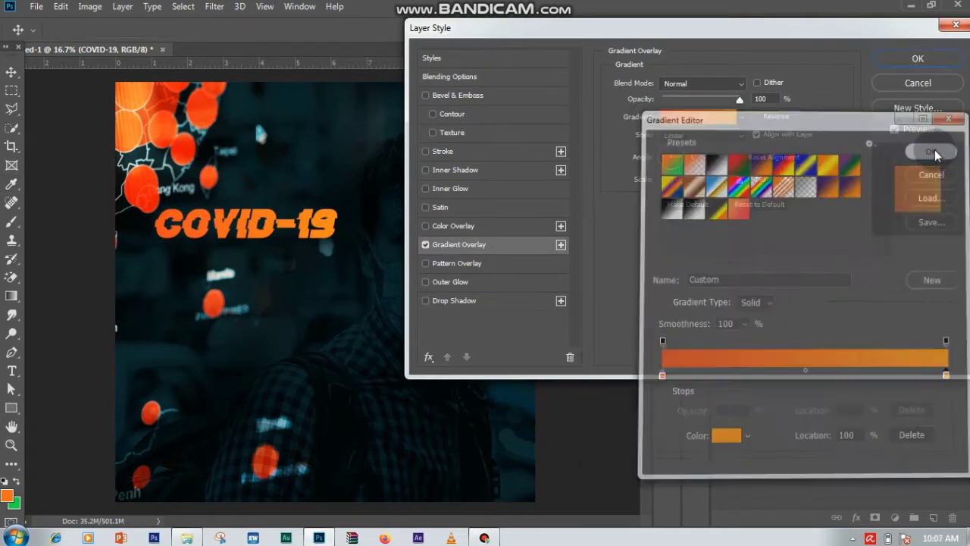
{"action": "left_click", "coordinate": [935, 145]}
{"action": "key", "text": "Return"}
{"action": "left_click_drag", "start_coordinate": [269, 222], "coordinate": [284, 229]}
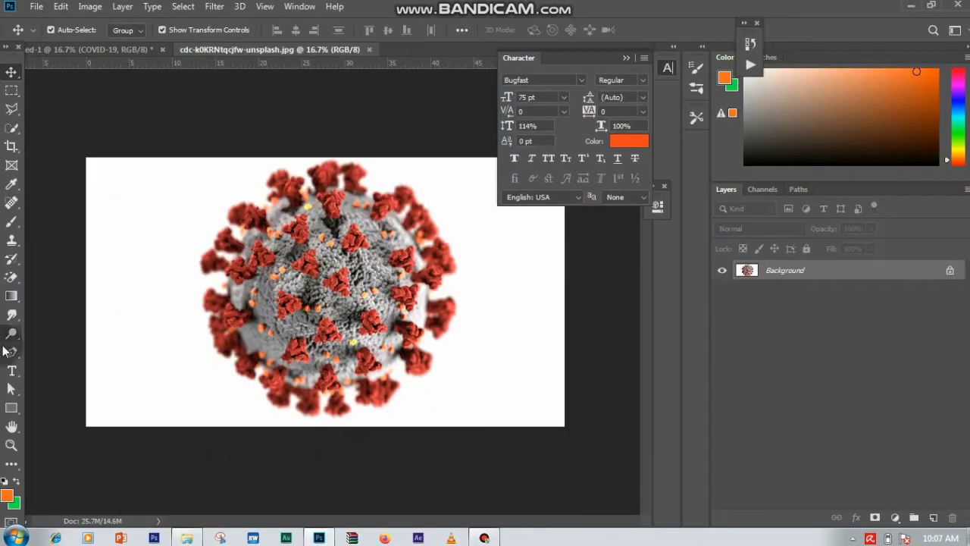
Erase the virus image's white background, bring it into the poster, and shrink it above the title.
{"action": "right_click", "coordinate": [10, 281]}
{"action": "left_click", "coordinate": [98, 306]}
{"action": "left_click", "coordinate": [152, 177]}
{"action": "key", "text": "v"}
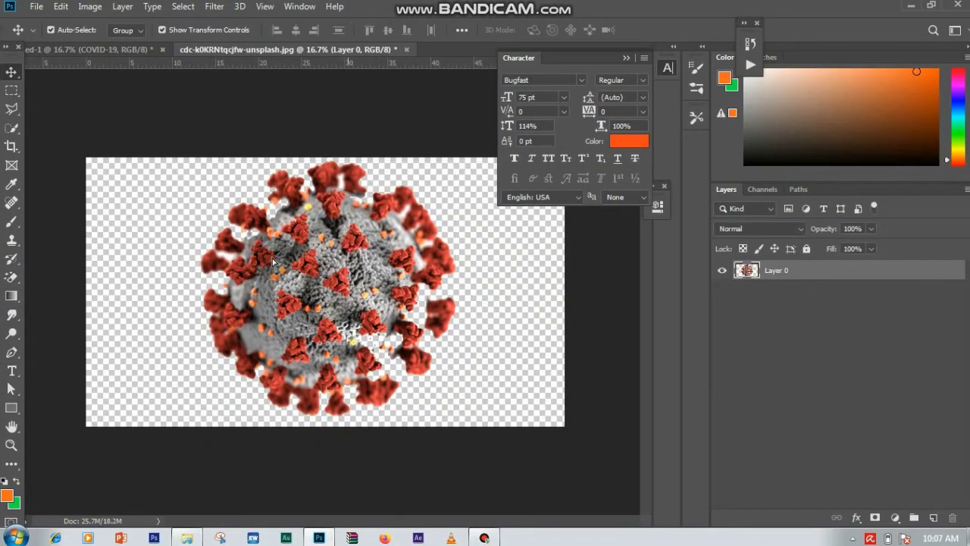
{"action": "left_click_drag", "start_coordinate": [258, 188], "coordinate": [299, 178]}
{"action": "left_click_drag", "start_coordinate": [459, 273], "coordinate": [325, 184]}
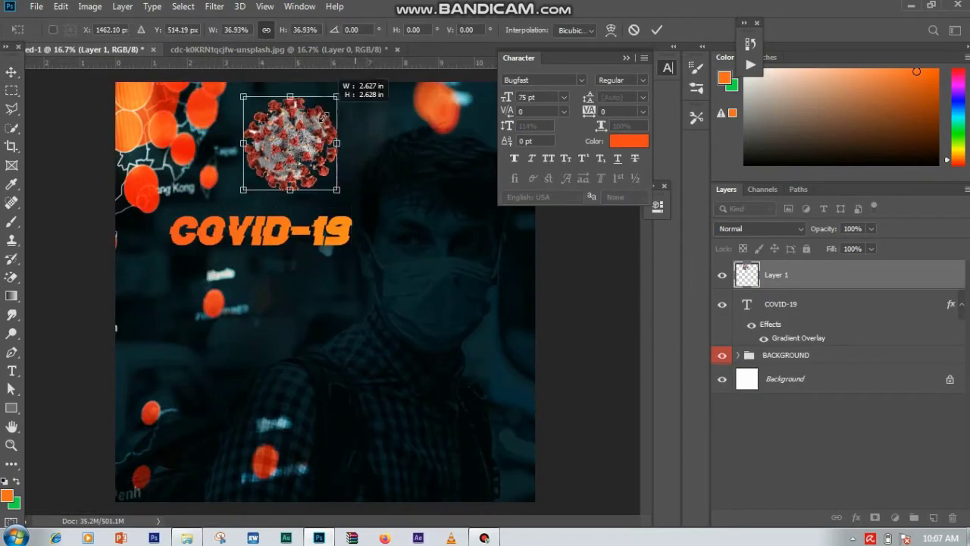
{"action": "mouse_move", "coordinate": [295, 152]}
{"action": "left_mouse_down"}
{"action": "mouse_move", "coordinate": [316, 148]}
{"action": "mouse_move", "coordinate": [291, 148]}
{"action": "left_mouse_up"}
{"action": "left_click", "coordinate": [656, 30]}
Desaturate the virus and tint it cyan with a clipped Color Balance adjustment.
{"action": "left_click", "coordinate": [90, 6]}
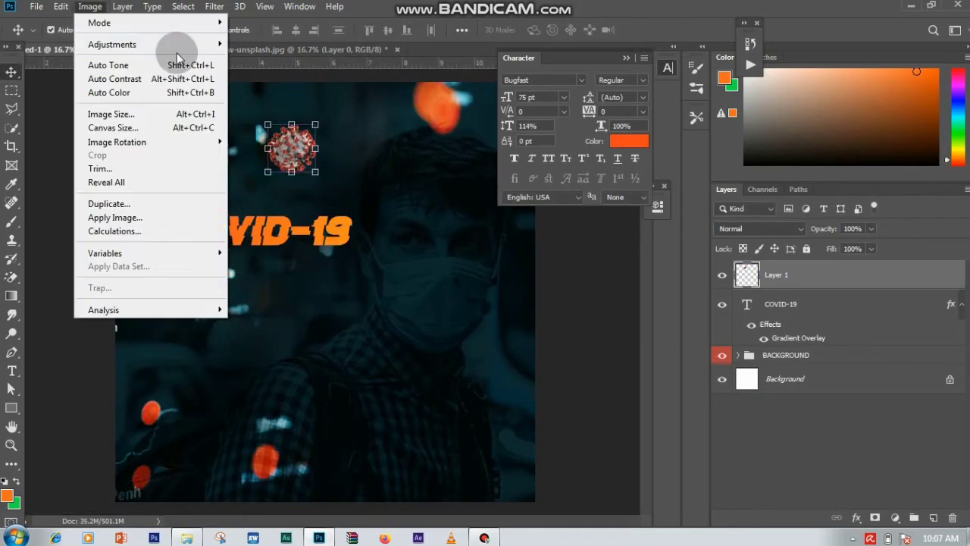
{"action": "key", "text": "ctrl+u"}
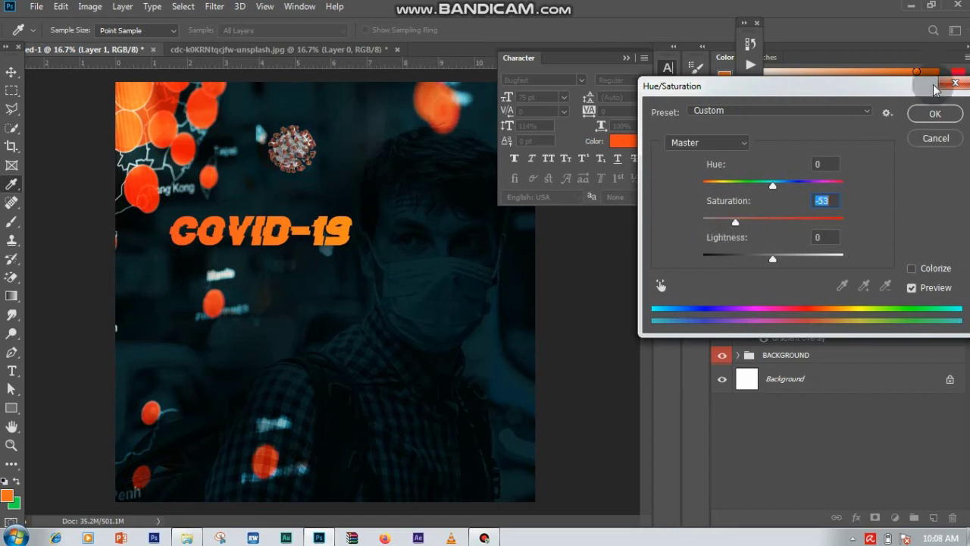
{"action": "left_click", "coordinate": [953, 82]}
{"action": "left_click", "coordinate": [894, 516]}
{"action": "left_click", "coordinate": [899, 383]}
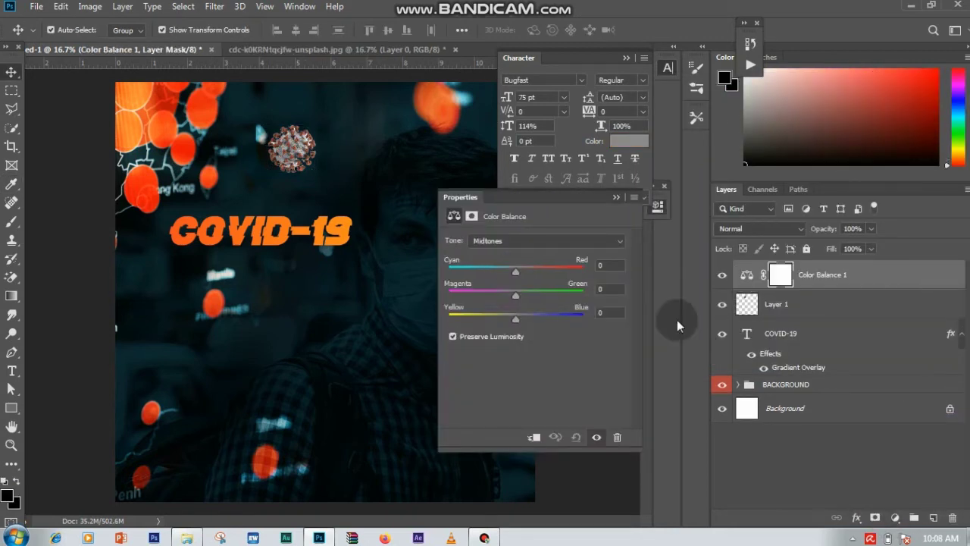
{"action": "right_click", "coordinate": [864, 274]}
{"action": "left_click", "coordinate": [783, 276]}
{"action": "left_click_drag", "start_coordinate": [515, 272], "coordinate": [486, 274]}
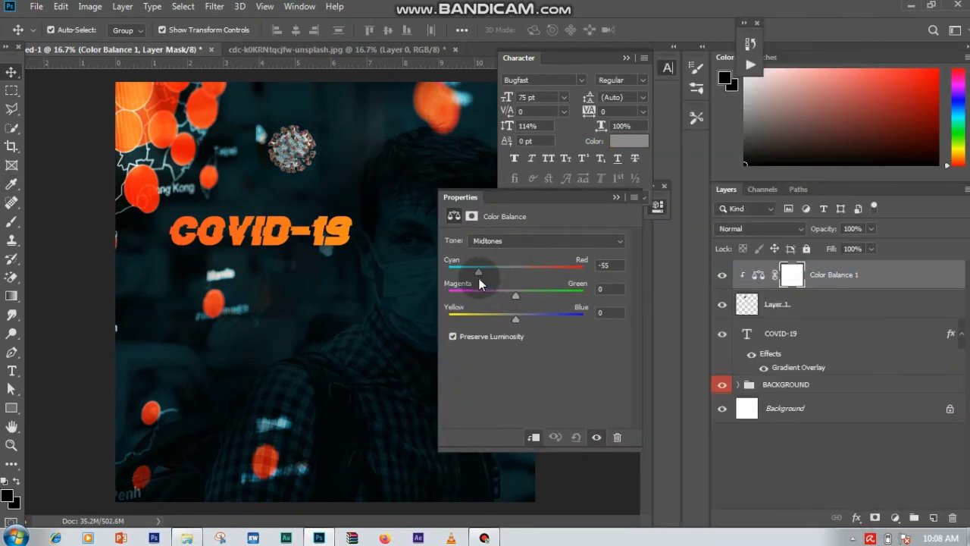
Group the virus with its Color Balance and lower the virus opacity to 20%.
{"action": "left_click", "coordinate": [861, 307], "text": "shift"}
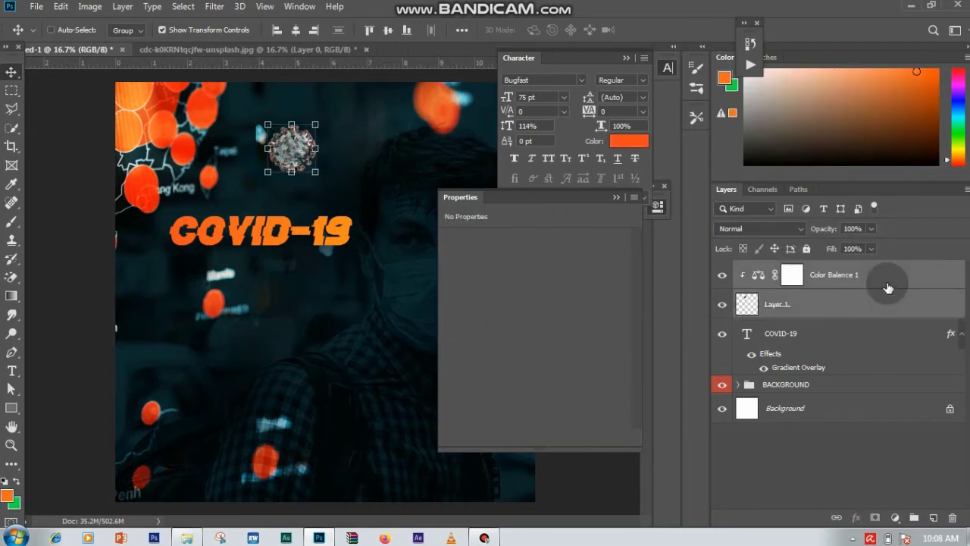
{"action": "key", "text": "ctrl+g"}
{"action": "left_click_drag", "start_coordinate": [871, 245], "coordinate": [832, 247]}
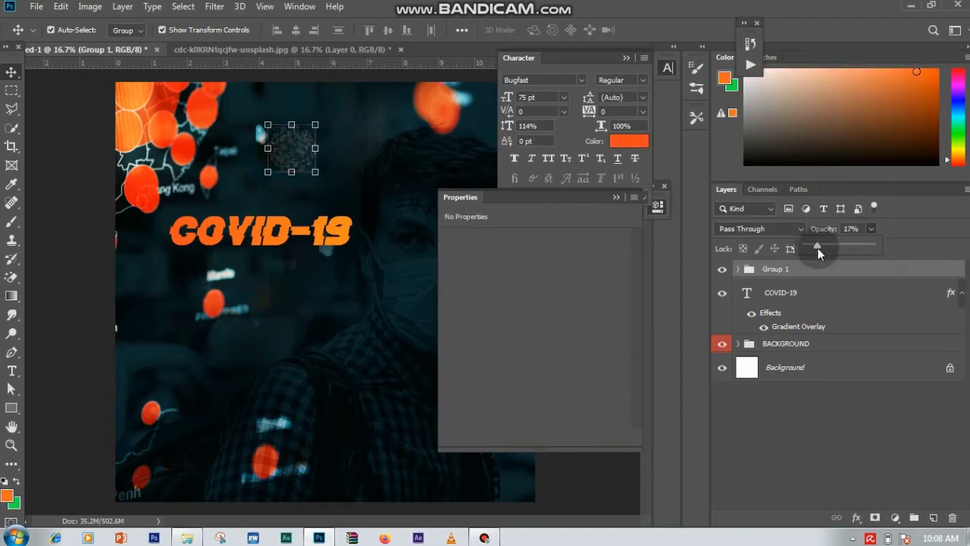
{"action": "key", "text": "ctrl+z"}
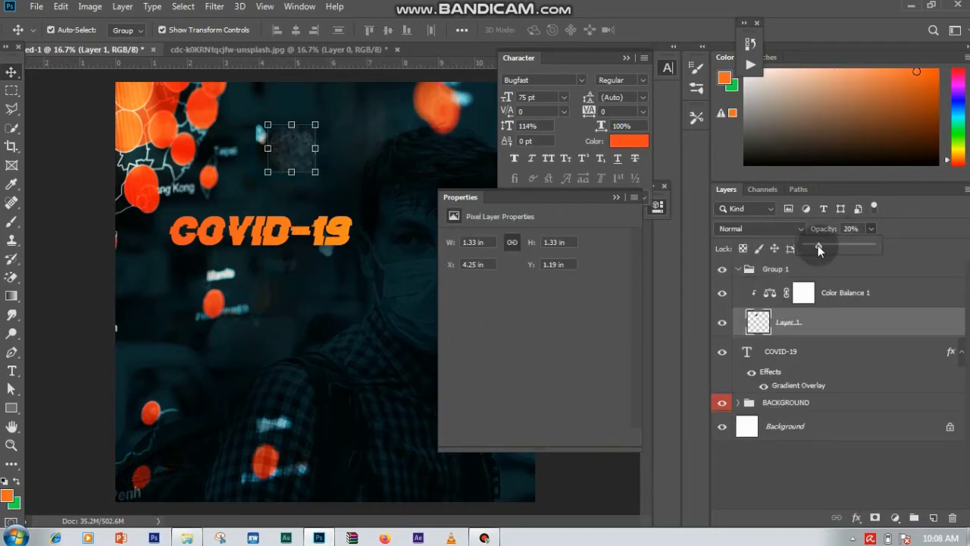
{"action": "left_click", "coordinate": [775, 268]}
{"action": "left_click", "coordinate": [737, 268]}
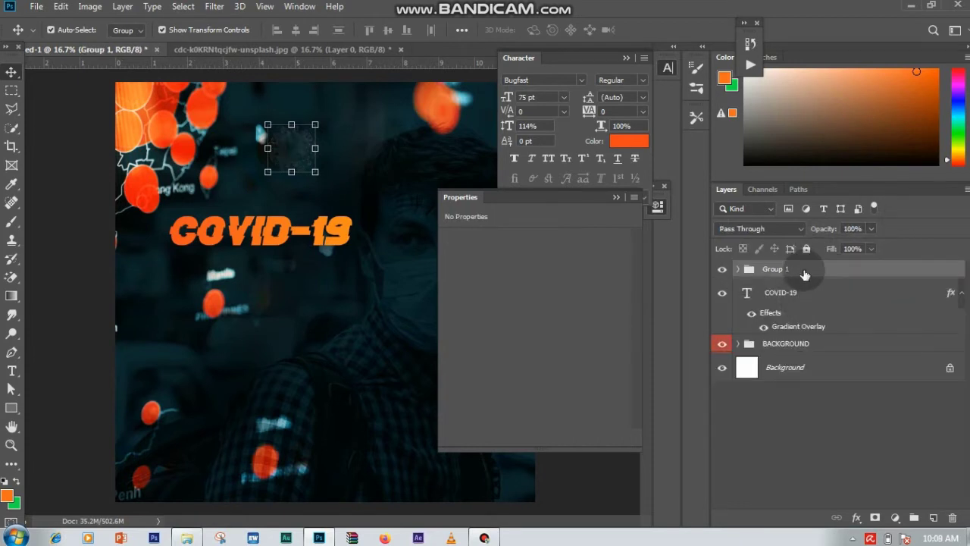
{"action": "left_click", "coordinate": [616, 197]}
Duplicate the virus group three times, placing copies top right and near the poster bottom.
{"action": "left_click_drag", "start_coordinate": [668, 67], "coordinate": [545, 123]}
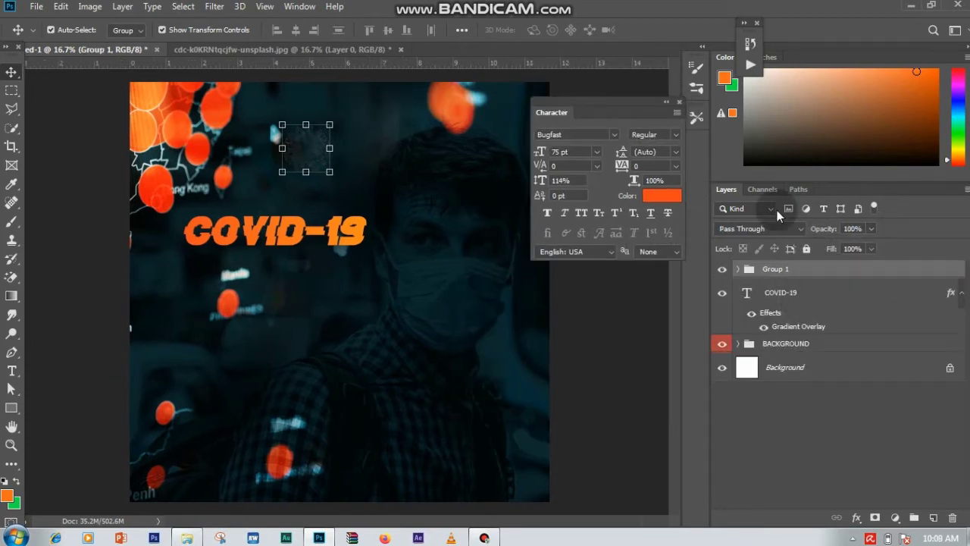
{"action": "key", "text": "ctrl+j"}
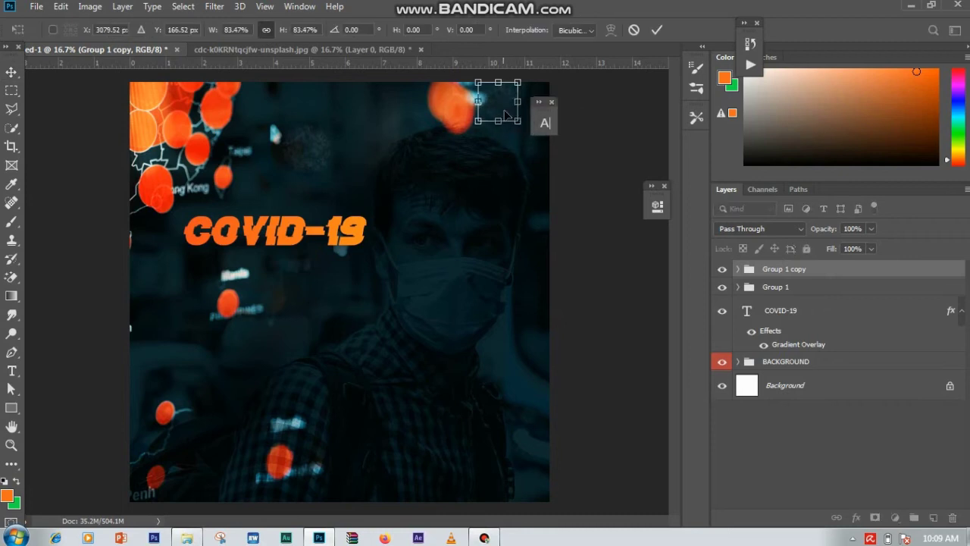
{"action": "left_click_drag", "start_coordinate": [408, 137], "coordinate": [528, 136]}
{"action": "key", "text": "ctrl+j"}
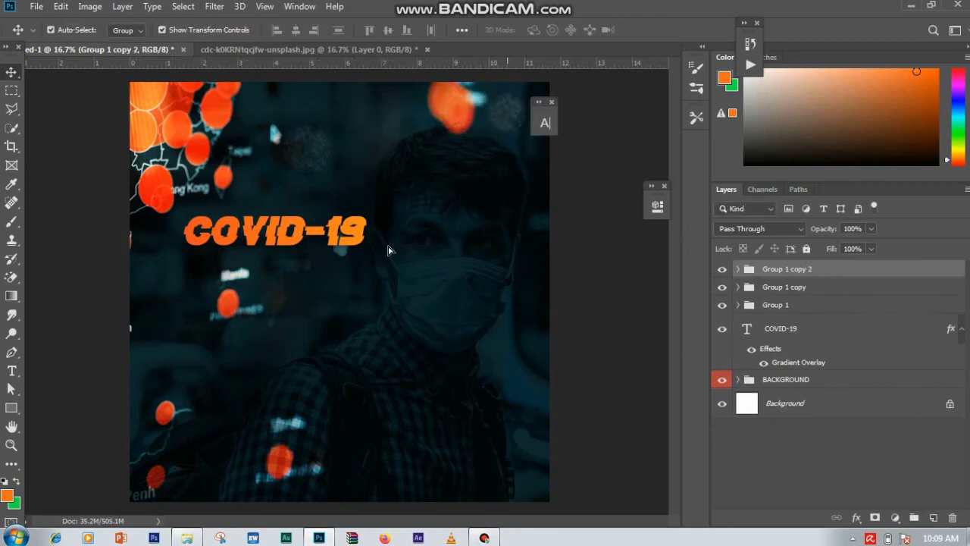
{"action": "key", "text": "ctrl+j"}
{"action": "left_click_drag", "start_coordinate": [201, 485], "coordinate": [329, 493]}
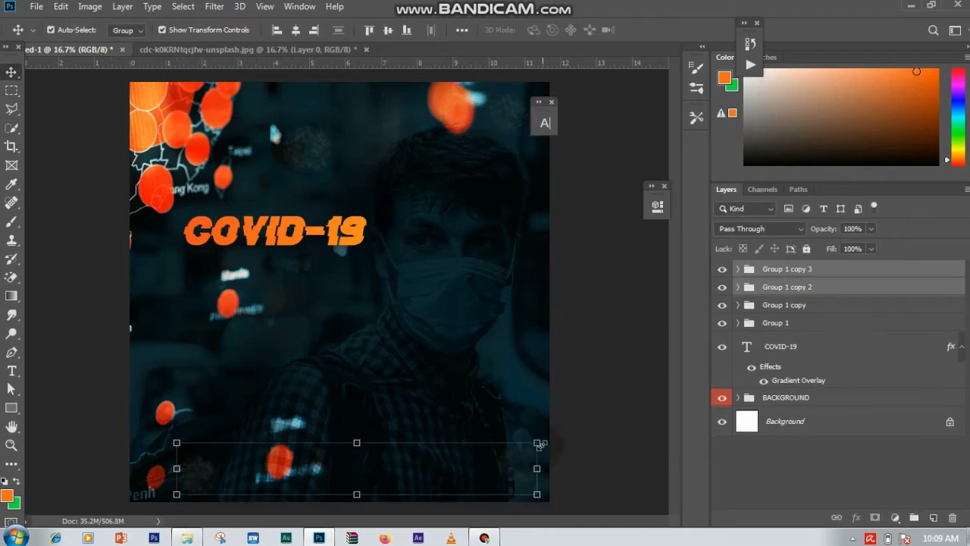
{"action": "left_click_drag", "start_coordinate": [506, 437], "coordinate": [528, 452]}
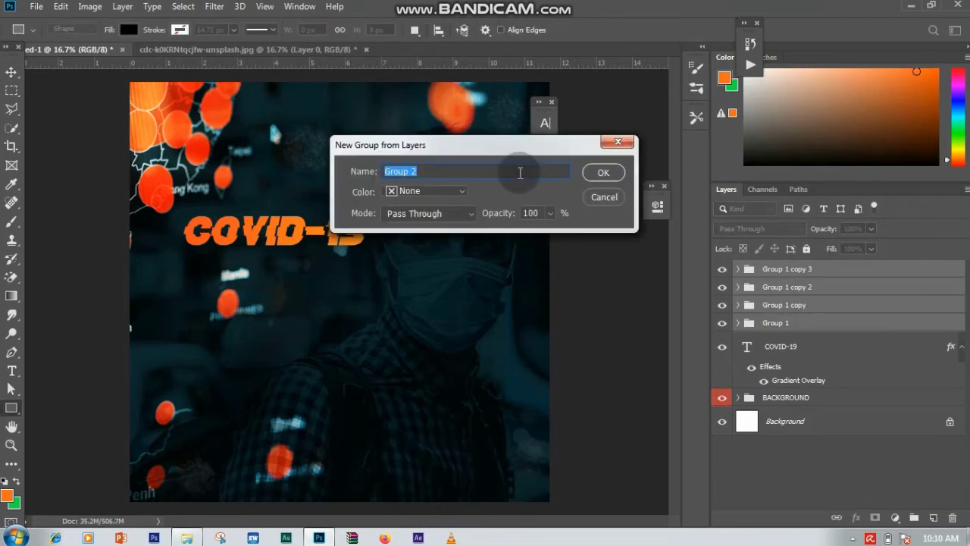
{"action": "type", "text": "VIRUS"}
Name the copies' group VIRUS and draw an orange bar, sampled from the title, beneath COVID-19.
{"action": "left_click", "coordinate": [603, 173]}
{"action": "left_click", "coordinate": [932, 518]}
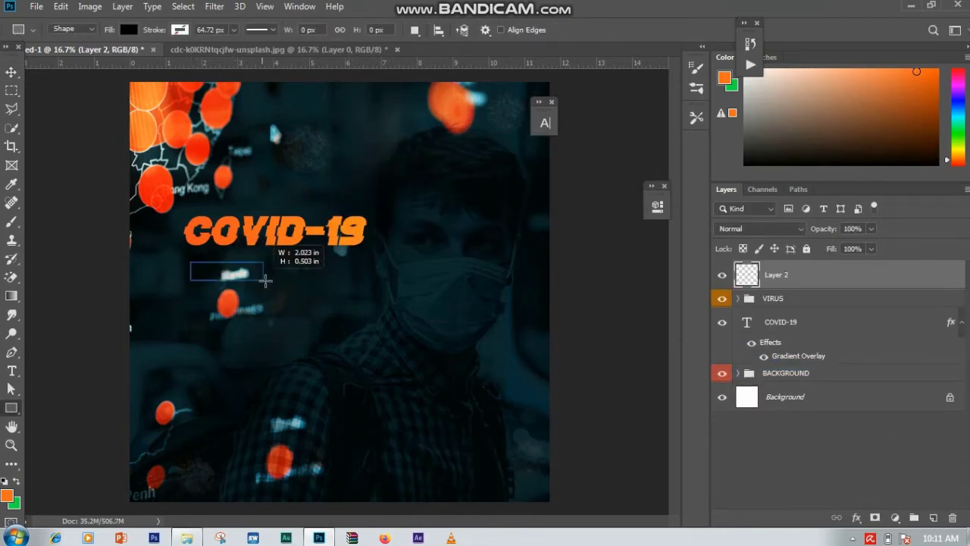
{"action": "left_click_drag", "start_coordinate": [266, 281], "coordinate": [277, 278]}
{"action": "left_click", "coordinate": [6, 495]}
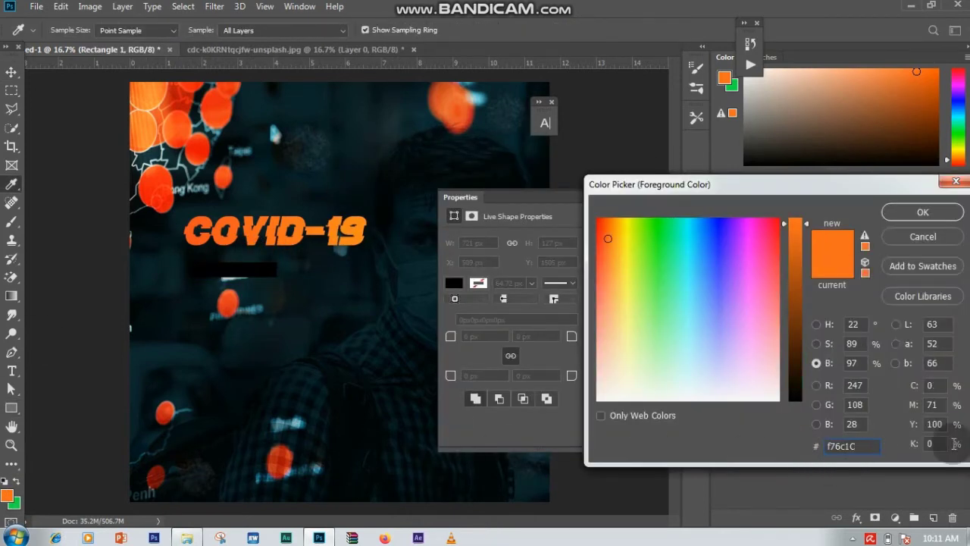
{"action": "key", "text": "Return"}
{"action": "left_click", "coordinate": [72, 29]}
{"action": "left_click", "coordinate": [47, 91]}
{"action": "left_click", "coordinate": [11, 72]}
{"action": "left_click_drag", "start_coordinate": [277, 276], "coordinate": [265, 272]}
{"action": "key", "text": "Return"}
Add a dark SYMPTOMS label in Calibri Light below the orange bar.
{"action": "key", "text": "t"}
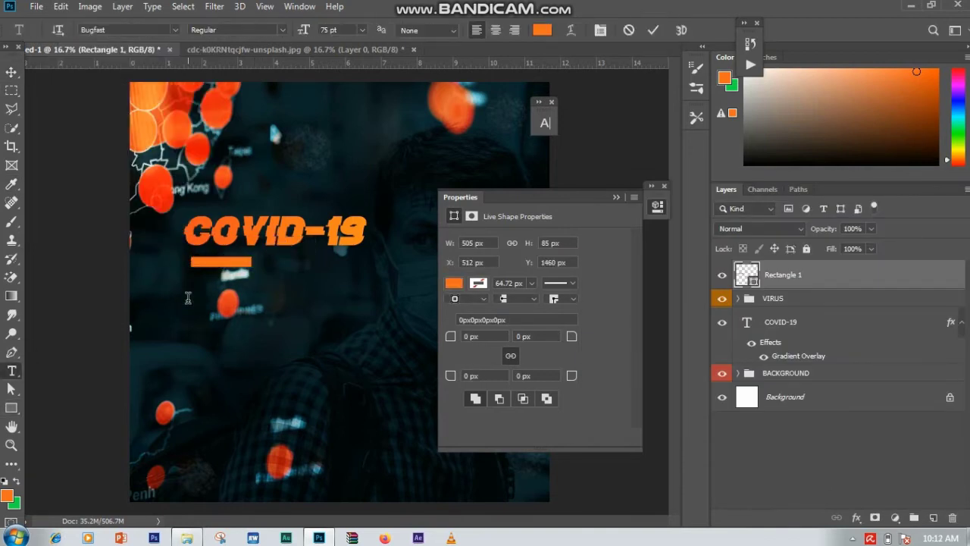
{"action": "left_click", "coordinate": [188, 299]}
{"action": "type", "text": "SYMPTOMS"}
{"action": "left_click", "coordinate": [570, 30]}
{"action": "left_click", "coordinate": [458, 135]}
{"action": "type", "text": "CA"}
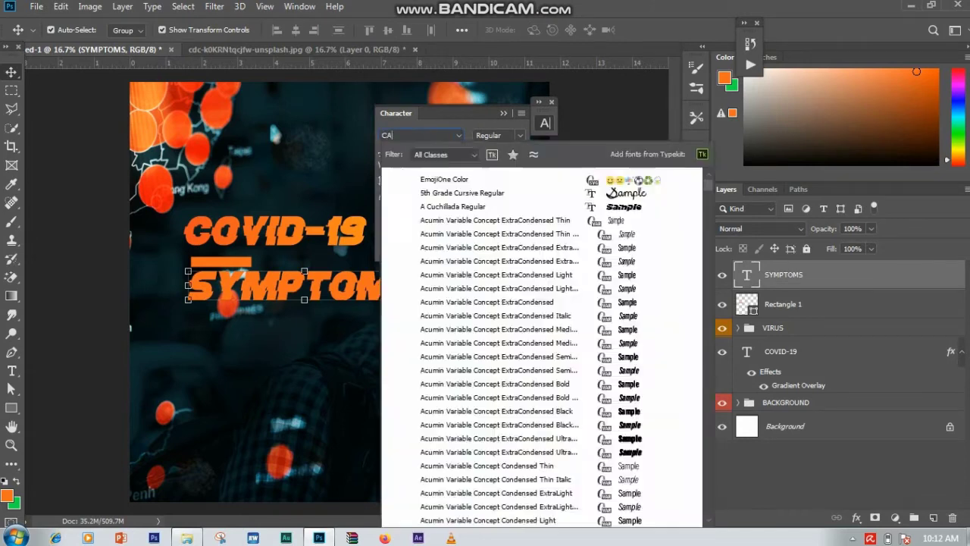
{"action": "left_click", "coordinate": [391, 135]}
{"action": "left_click", "coordinate": [506, 196]}
{"action": "type", "text": "081"}
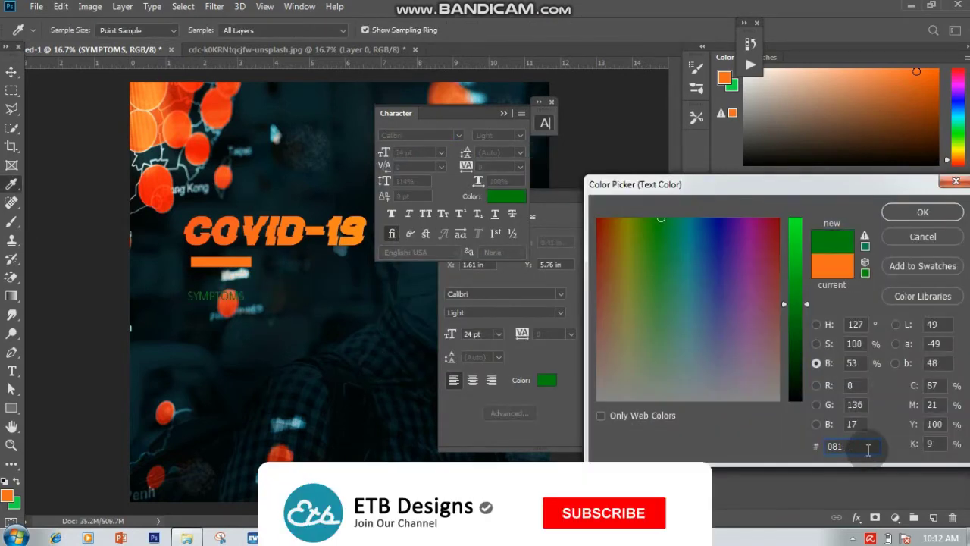
{"action": "left_click", "coordinate": [266, 294]}
{"action": "key", "text": "Return"}
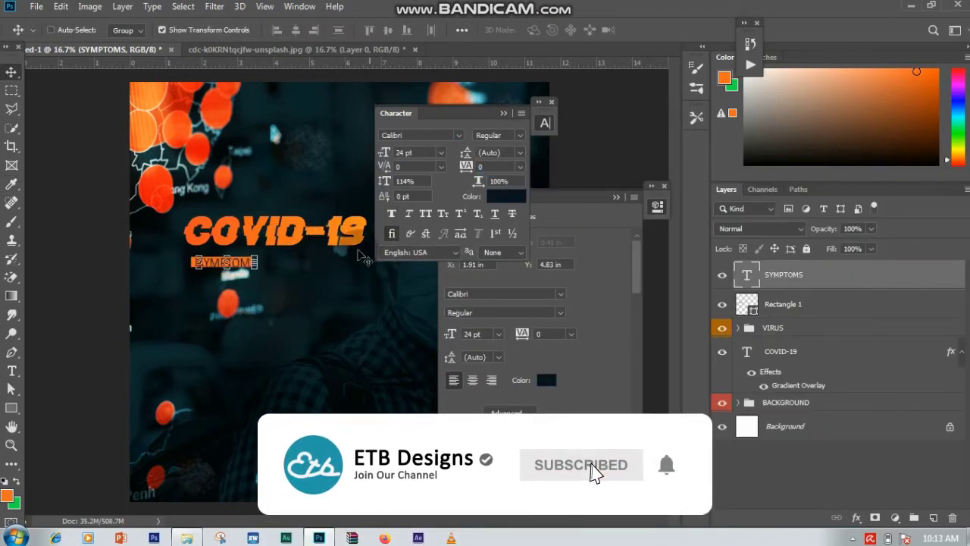
Stretch the bar behind SYMPTOMS, group the two, and move COVID-19 above the VIRUS group.
{"action": "scroll", "coordinate": [194, 291], "scroll_direction": "up", "scroll_amount": 1}
{"action": "left_click", "coordinate": [782, 303], "text": "ctrl"}
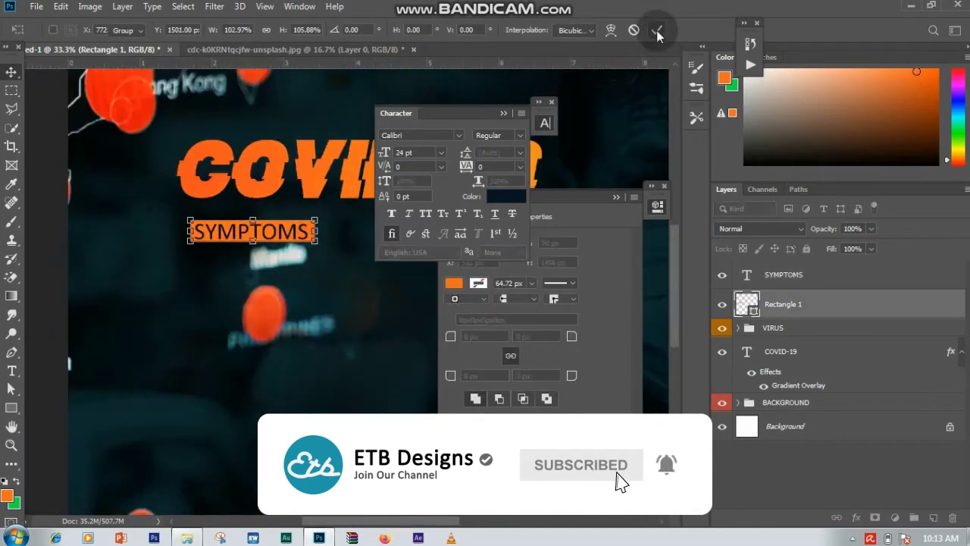
{"action": "key", "text": "ctrl+minus"}
{"action": "key", "text": "ctrl+g"}
{"action": "left_click_drag", "start_coordinate": [559, 217], "coordinate": [581, 197]}
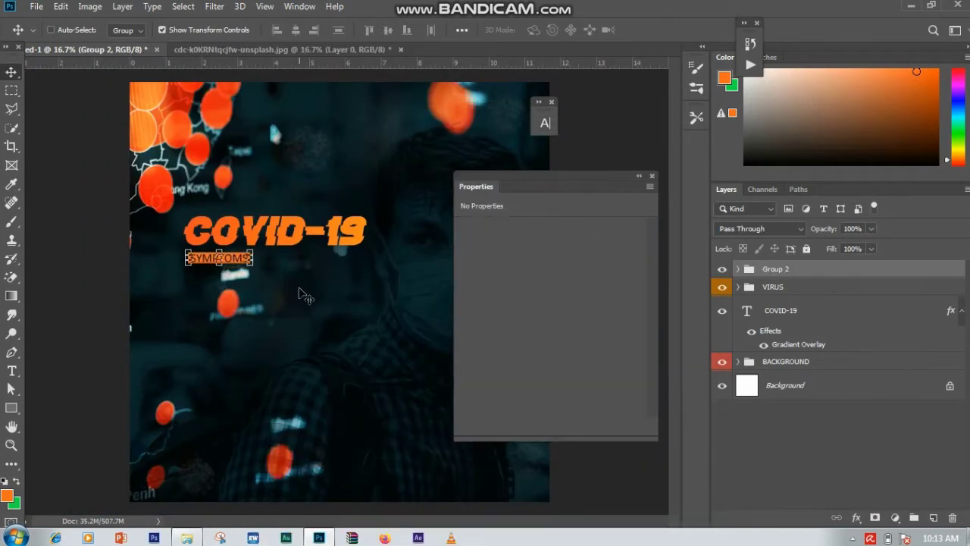
{"action": "left_click_drag", "start_coordinate": [792, 309], "coordinate": [791, 279]}
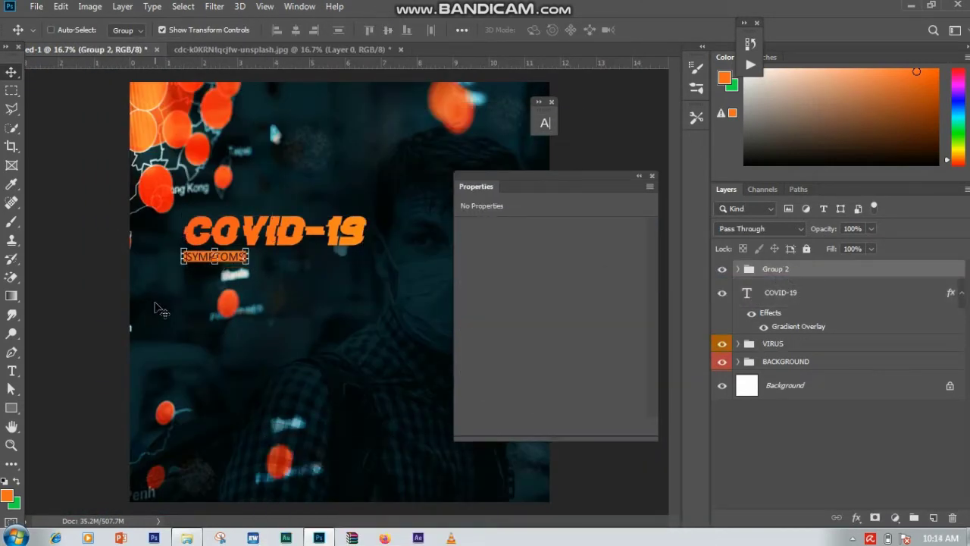
{"action": "key", "text": "ctrl+shift+alt+n"}
Paint with a 600 px black brush, move the layer below VIRUS, and set it to Darker Color.
{"action": "key", "text": "b"}
{"action": "key", "text": "d"}
{"action": "right_click", "coordinate": [43, 285]}
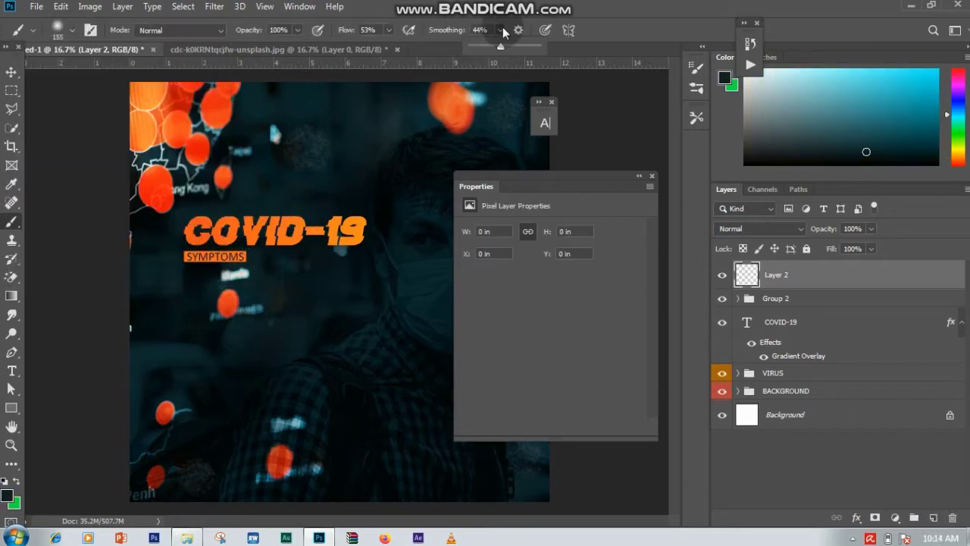
{"action": "right_click", "coordinate": [229, 315]}
{"action": "type", "text": "600"}
{"action": "key", "text": "Return"}
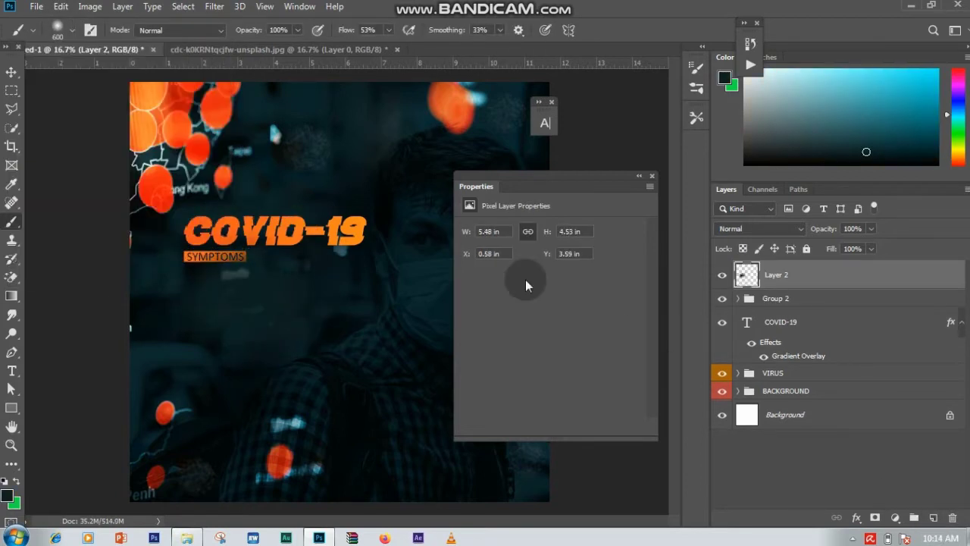
{"action": "left_click_drag", "start_coordinate": [834, 287], "coordinate": [844, 378]}
{"action": "left_click", "coordinate": [760, 228]}
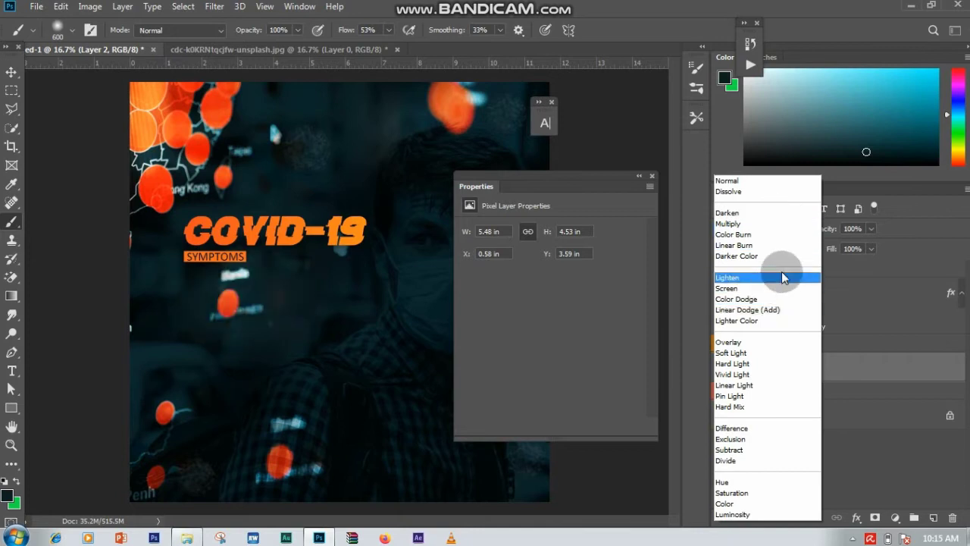
{"action": "left_click", "coordinate": [735, 255]}
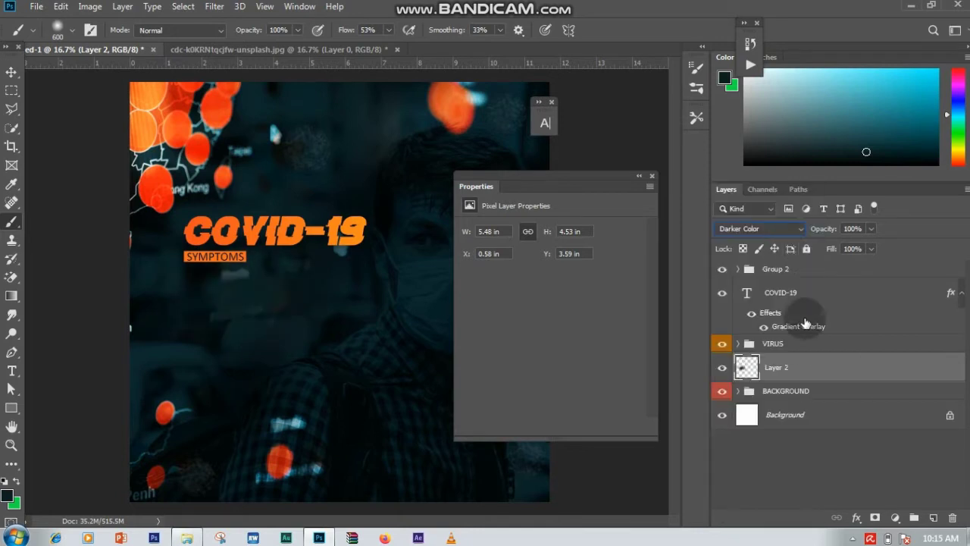
Start a new Calibri 24 pt text layer on the poster.
{"action": "left_click", "coordinate": [12, 371]}
{"action": "left_click", "coordinate": [173, 290]}
{"action": "left_click", "coordinate": [655, 29]}
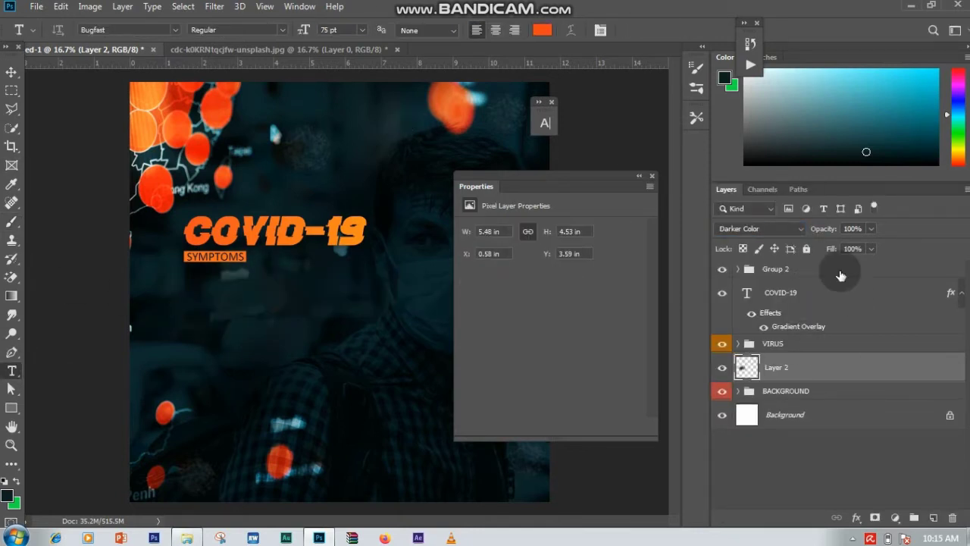
{"action": "left_click", "coordinate": [932, 518]}
Set the type to Calibri in light cyan #B5F2F8 for the symptom text.
{"action": "left_click", "coordinate": [199, 296]}
{"action": "left_click", "coordinate": [544, 123]}
{"action": "left_click", "coordinate": [458, 134]}
{"action": "left_click", "coordinate": [418, 175]}
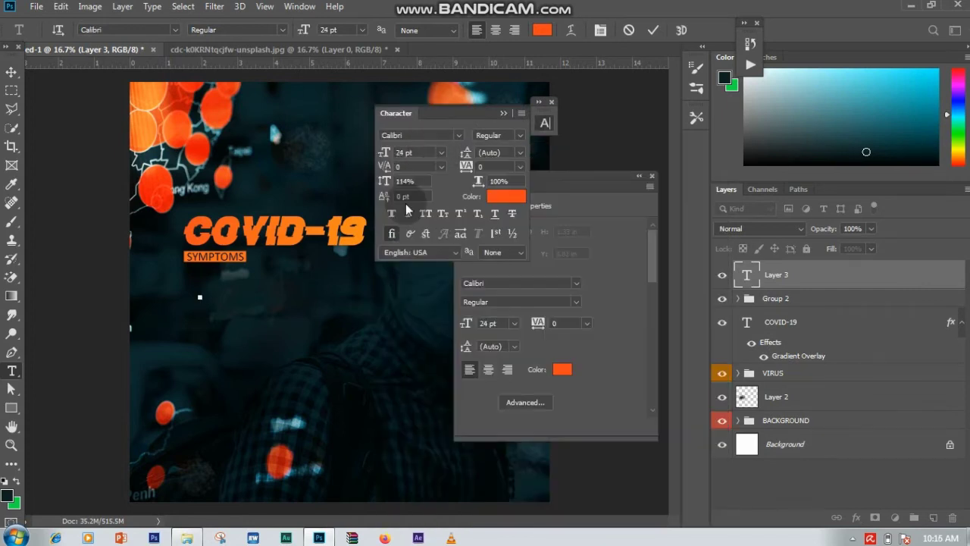
{"action": "left_click", "coordinate": [505, 196]}
{"action": "type", "text": "B5F"}
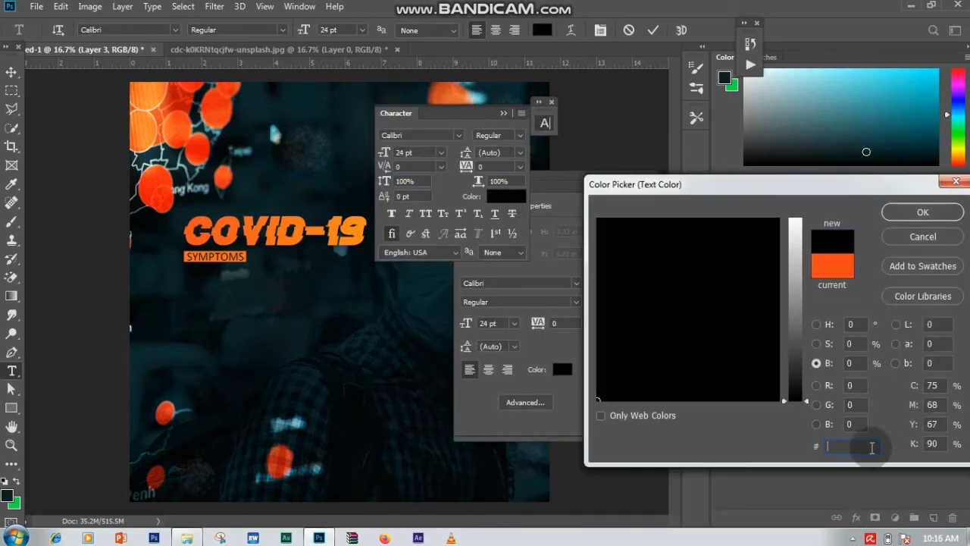
{"action": "type", "text": "2F8"}
{"action": "left_click", "coordinate": [922, 212]}
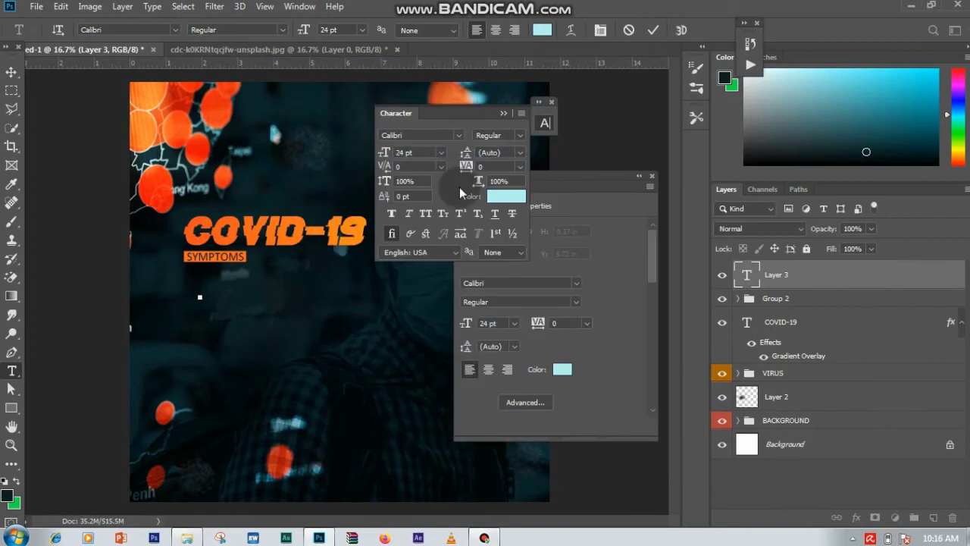
{"action": "left_click", "coordinate": [653, 30]}
Add the headache / sore throat / fever / cough line just beneath SYMPTOMS.
{"action": "left_click", "coordinate": [195, 311]}
{"action": "type", "text": "HEADACHE & SORE THROAT | FEVER | COUCH"}
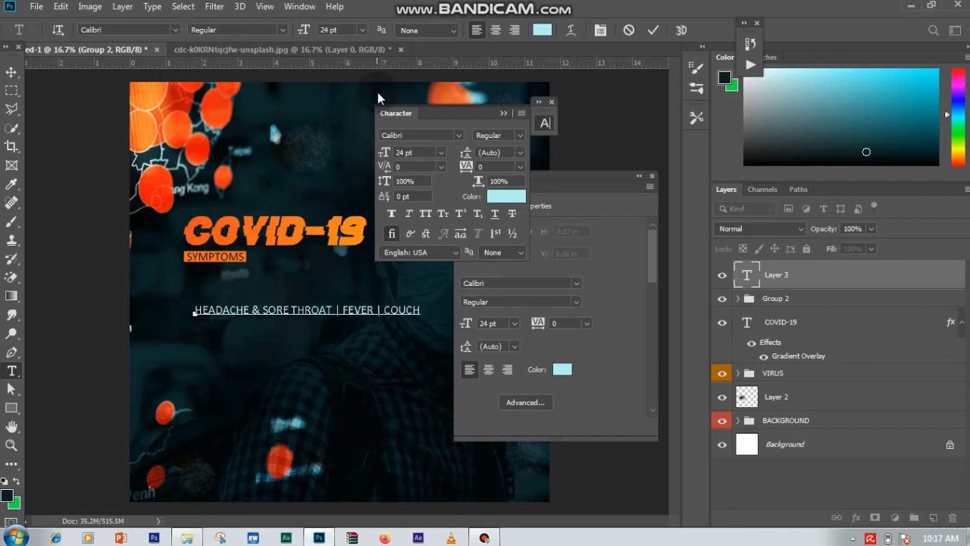
{"action": "type", "text": "THROAT | FEVER | COUCH"}
{"action": "key", "text": "ctrl+Return"}
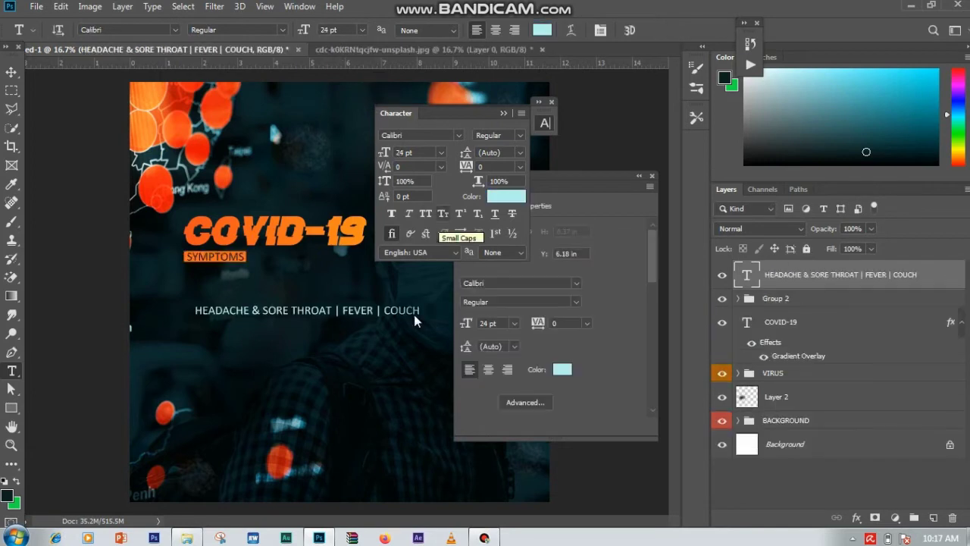
{"action": "key", "text": "ctrl+Return"}
{"action": "key", "text": "v"}
{"action": "left_click", "coordinate": [440, 153]}
{"action": "left_click_drag", "start_coordinate": [325, 276], "coordinate": [314, 240]}
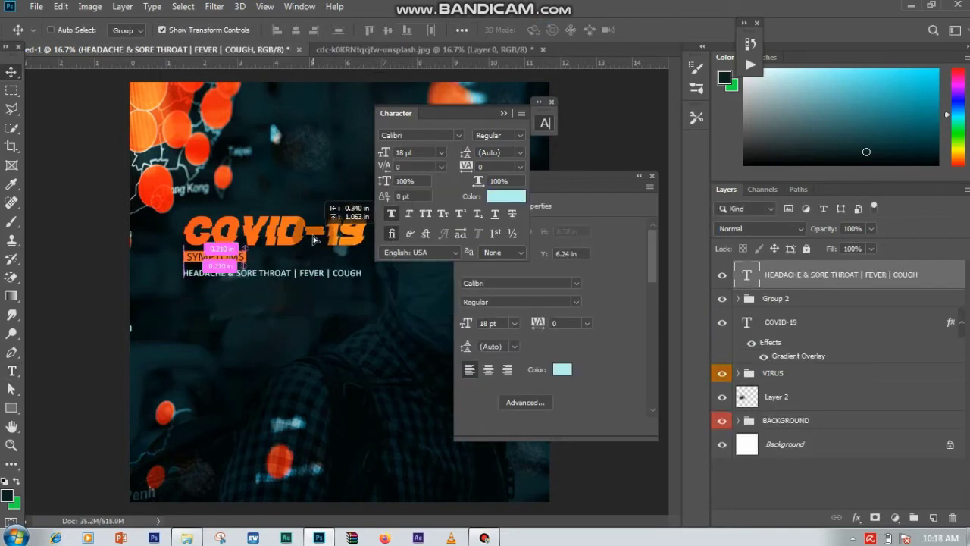
Add the SHORTNESS OF BREATHE / shaking chills and DHIARREA lines beneath the first.
{"action": "left_click", "coordinate": [188, 280]}
{"action": "type", "text": "SHORTNESS OF BREATHE | SHAKING CHILLS"}
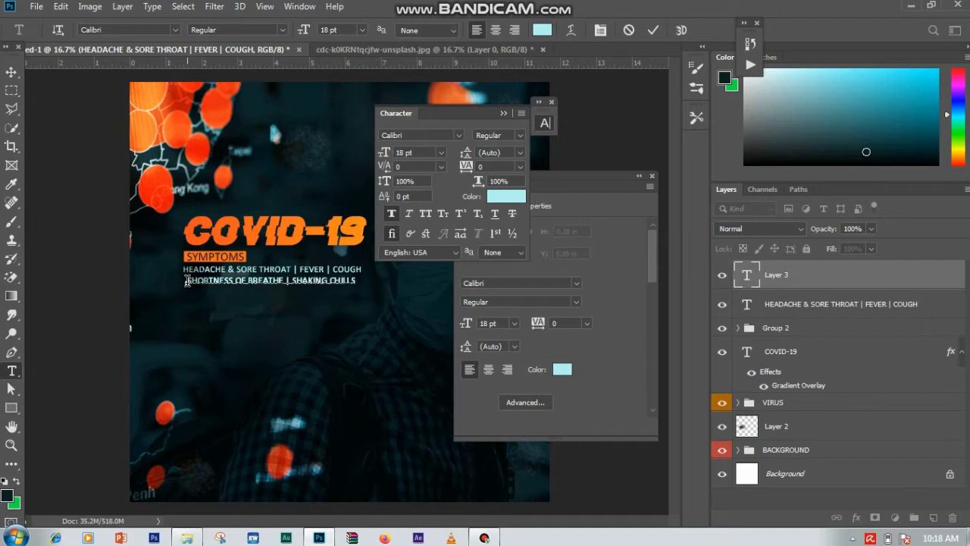
{"action": "key", "text": "ctrl+Return"}
{"action": "left_click", "coordinate": [195, 295]}
{"action": "type", "text": "EA"}
{"action": "key", "text": "ctrl+Return"}
{"action": "key", "text": "v"}
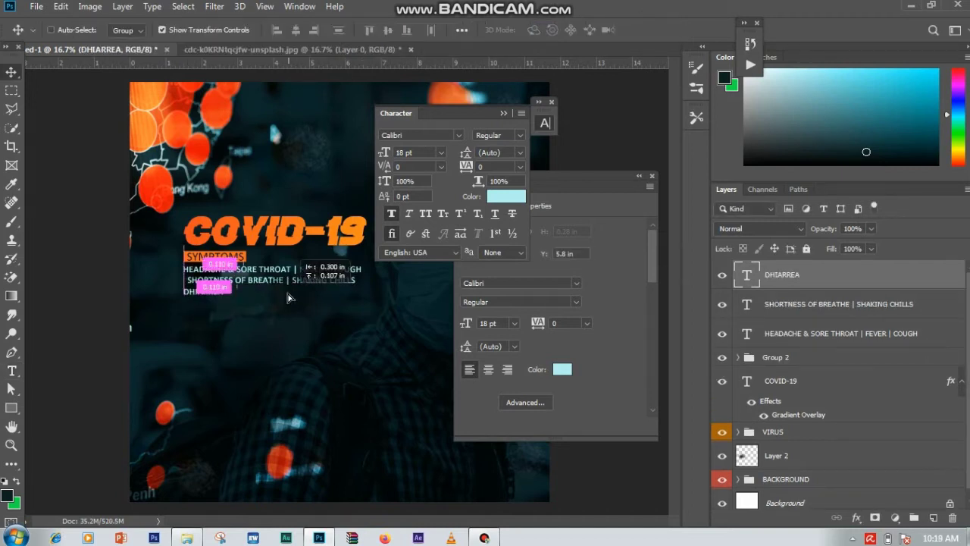
{"action": "left_click_drag", "start_coordinate": [402, 294], "coordinate": [407, 294]}
Expand the SYMPTOMS label group and select its orange box layer.
{"action": "left_click", "coordinate": [844, 357]}
{"action": "left_click", "coordinate": [851, 331]}
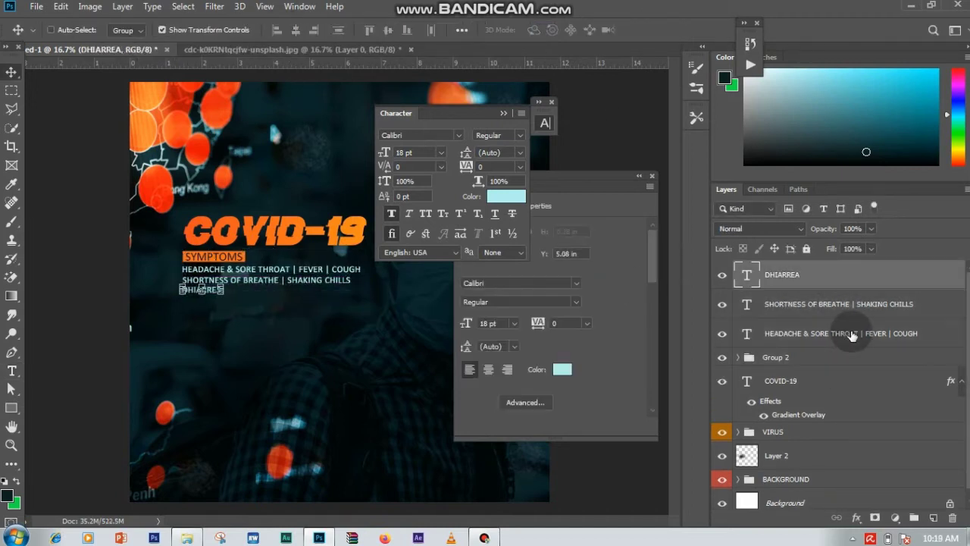
{"action": "left_click", "coordinate": [852, 360]}
{"action": "left_click", "coordinate": [738, 357]}
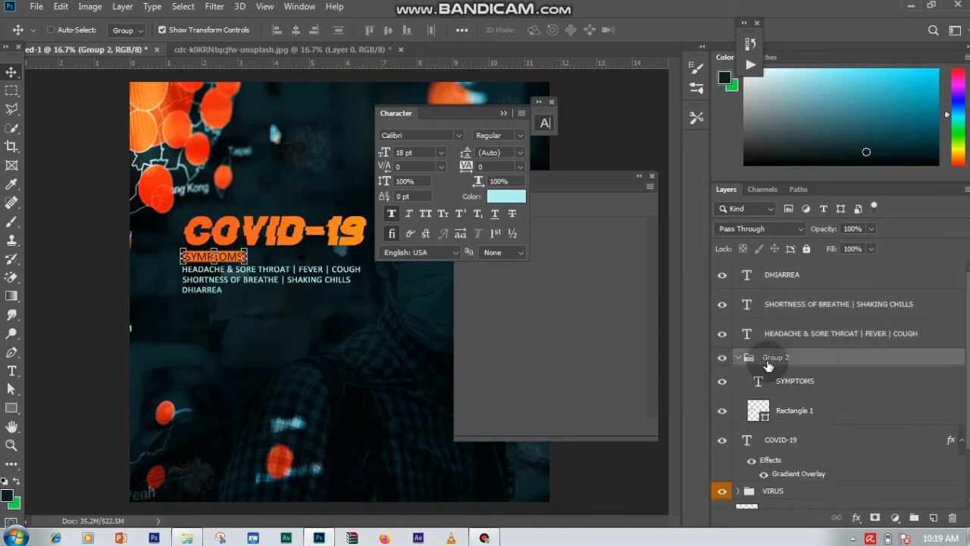
{"action": "left_click", "coordinate": [795, 380]}
{"action": "left_click", "coordinate": [640, 184]}
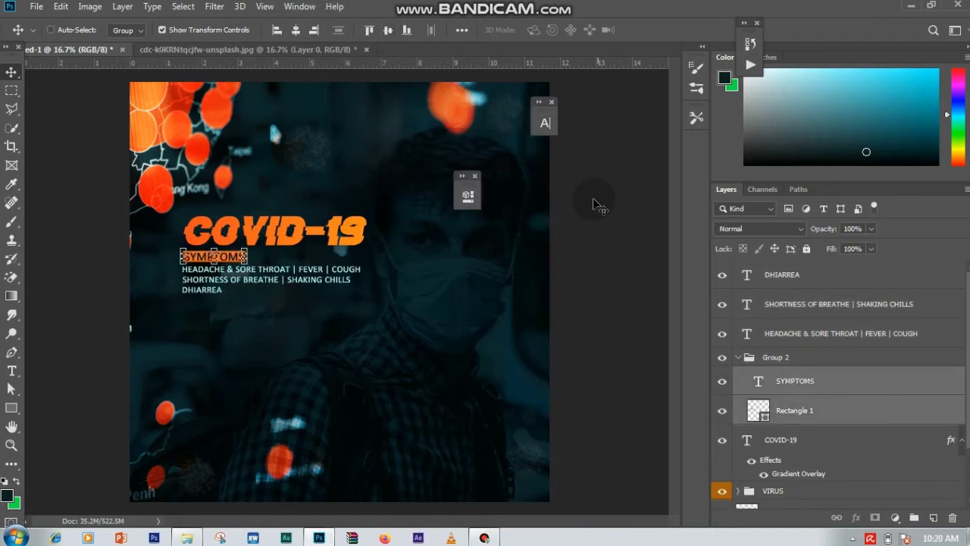
{"action": "left_click", "coordinate": [835, 414]}
Free-transform the orange box behind SYMPTOMS to a narrower width.
{"action": "key", "text": "ctrl+t"}
{"action": "key", "text": "ctrl+plus"}
{"action": "key", "text": "ctrl+plus"}
{"action": "key", "text": "ctrl+plus"}
{"action": "left_click_drag", "start_coordinate": [371, 522], "coordinate": [304, 523]}
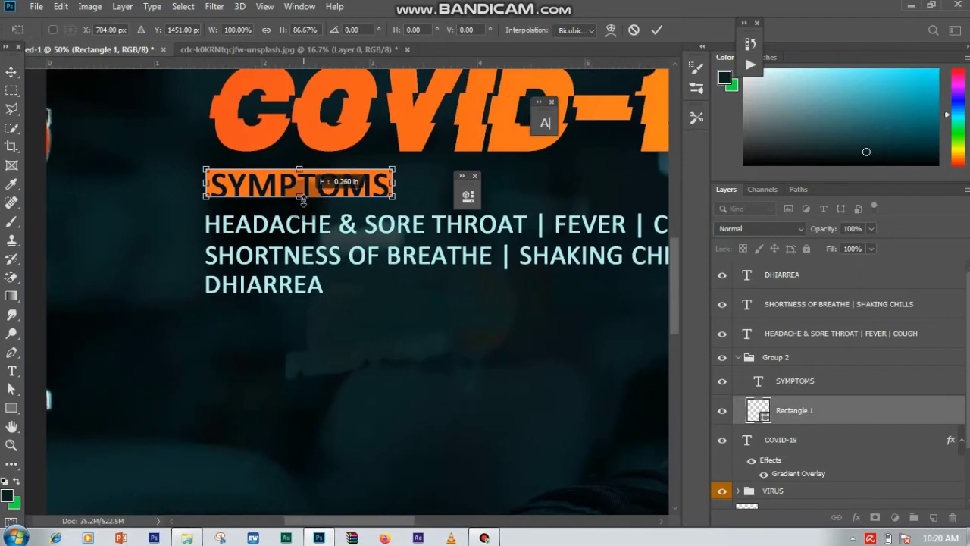
{"action": "key", "text": "Return"}
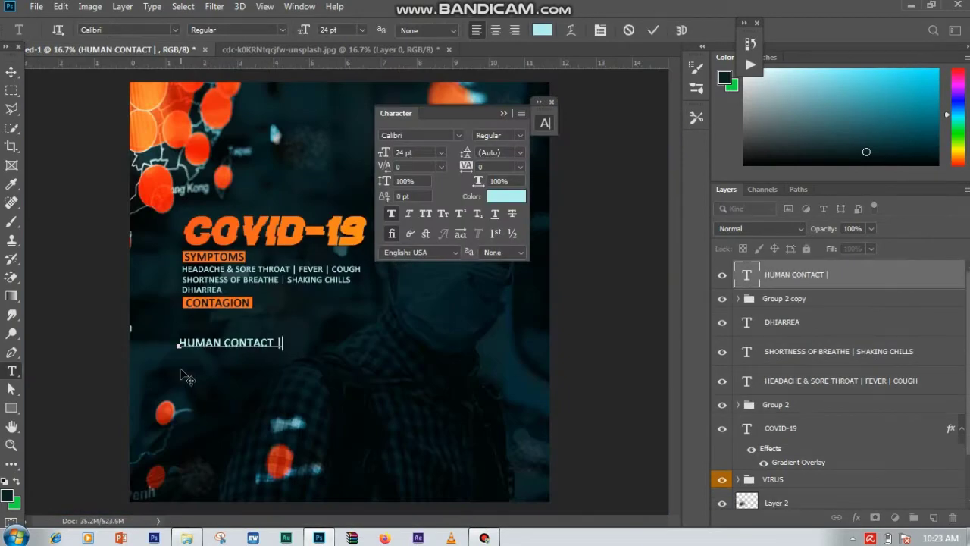
Add the CPNTAMINATED OBJECTS line and place both contagion lines, at 18 pt, below CONTAGION.
{"action": "left_click", "coordinate": [182, 362]}
{"action": "type", "text": "CONTAMINATED OBJECTS"}
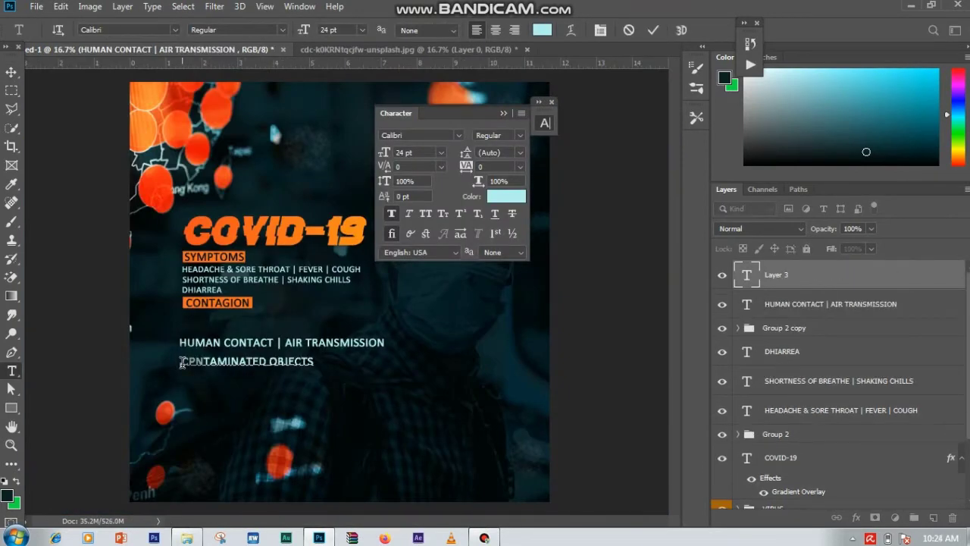
{"action": "key", "text": "ctrl+Return"}
{"action": "key", "text": "v"}
{"action": "left_click", "coordinate": [833, 307], "text": "shift"}
{"action": "left_click", "coordinate": [440, 153]}
{"action": "left_click", "coordinate": [409, 250]}
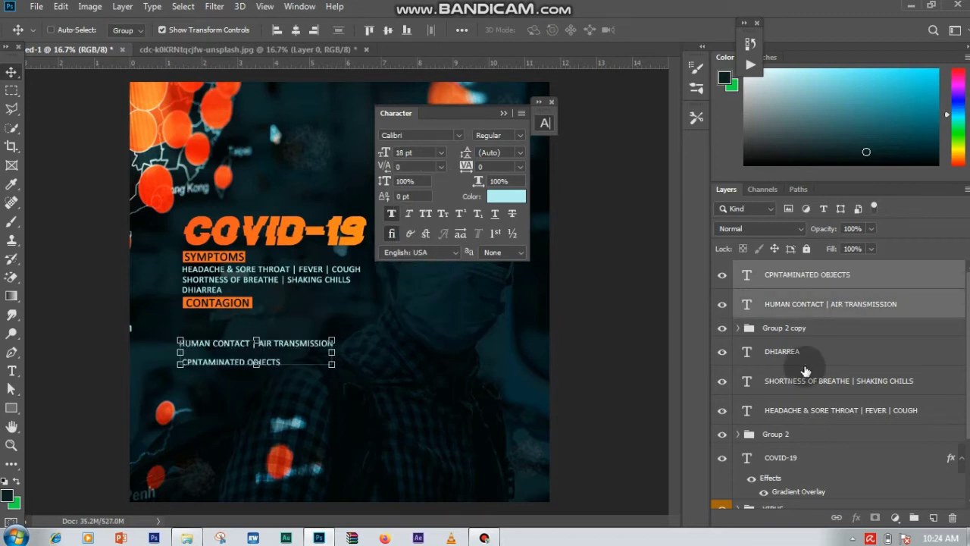
{"action": "left_click_drag", "start_coordinate": [303, 356], "coordinate": [305, 331]}
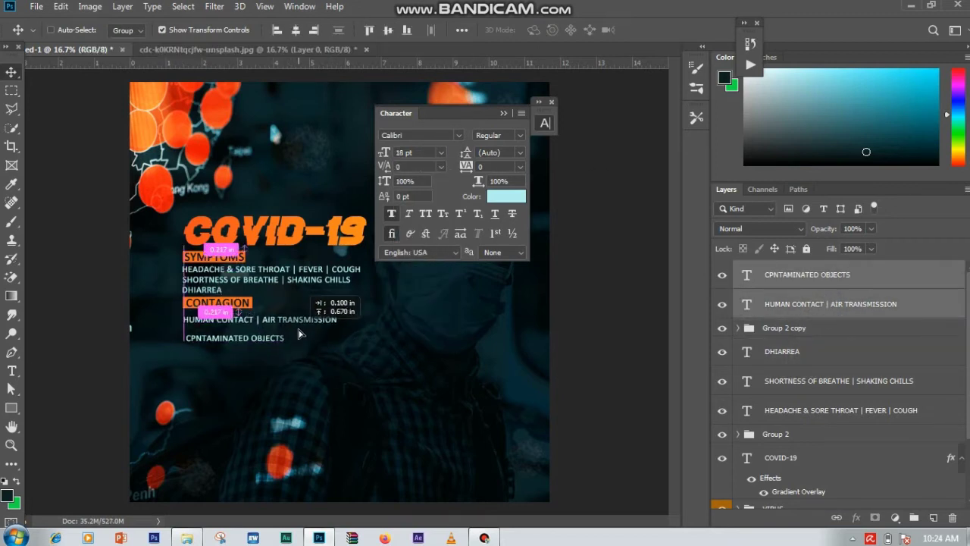
Adjust the spacing of the CPNTAMINATED OBJECTS line under the human contact line.
{"action": "left_click", "coordinate": [803, 307], "text": "ctrl"}
{"action": "key", "text": "ctrl+plus"}
{"action": "key", "text": "ctrl+plus"}
{"action": "key", "text": "ctrl+plus"}
{"action": "left_click_drag", "start_coordinate": [353, 459], "coordinate": [444, 447]}
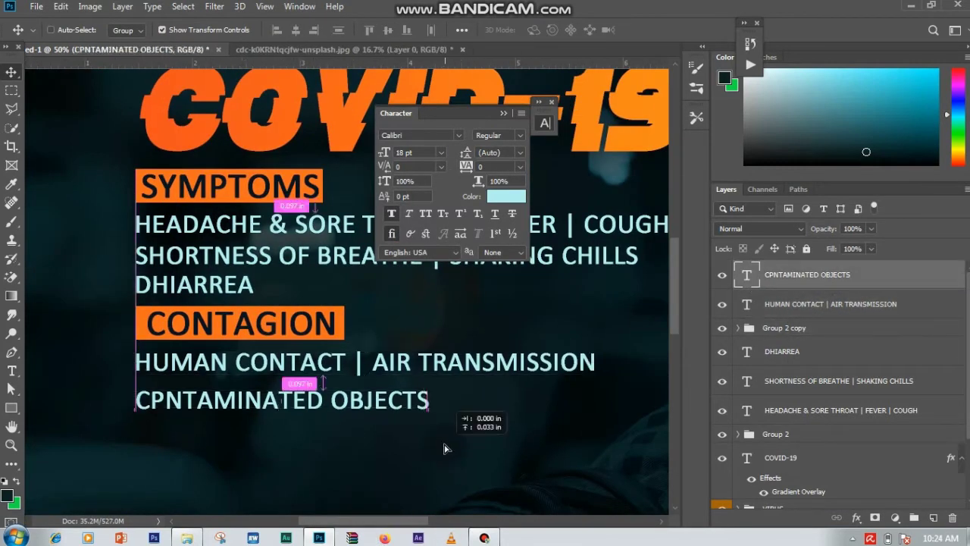
{"action": "left_click", "coordinate": [830, 304], "text": "ctrl"}
{"action": "key", "text": "ctrl+minus"}
{"action": "key", "text": "ctrl+minus"}
{"action": "key", "text": "ctrl+minus"}
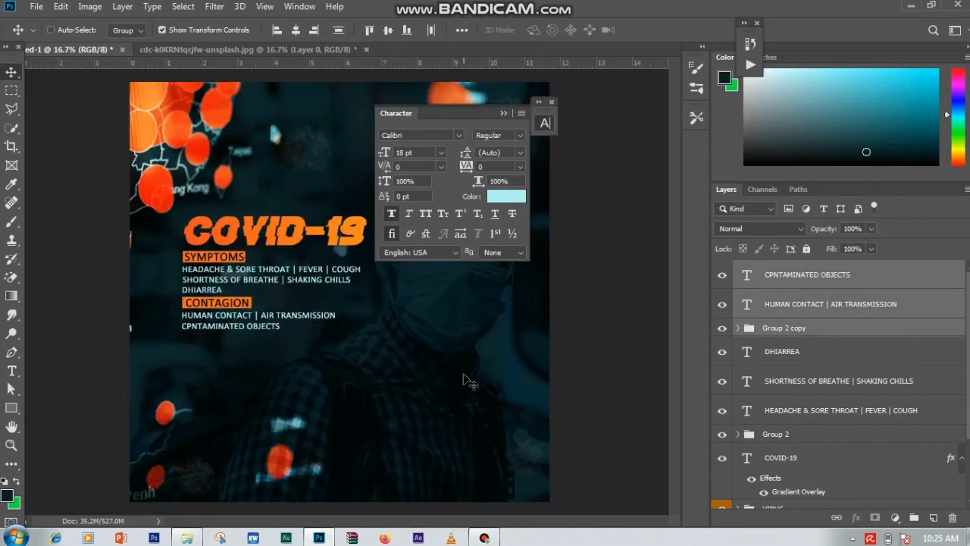
{"action": "left_click", "coordinate": [830, 304]}
{"action": "left_click", "coordinate": [826, 274]}
Duplicate the CONTAGION label below the contagion lines, retitle it PREVENTION and widen its orange box.
{"action": "left_click", "coordinate": [841, 338]}
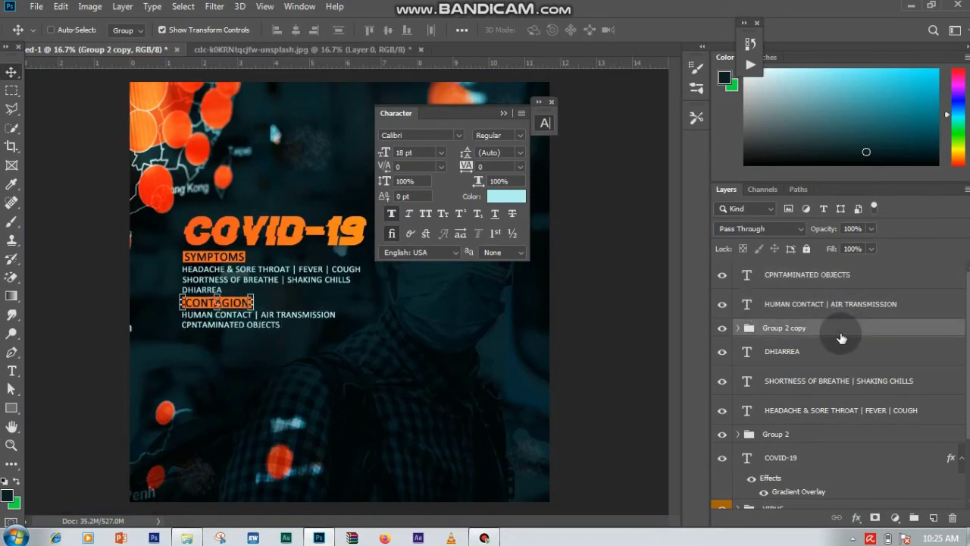
{"action": "left_click_drag", "start_coordinate": [302, 297], "coordinate": [301, 335]}
{"action": "double_click", "coordinate": [236, 340]}
{"action": "type", "text": "PREVENTION"}
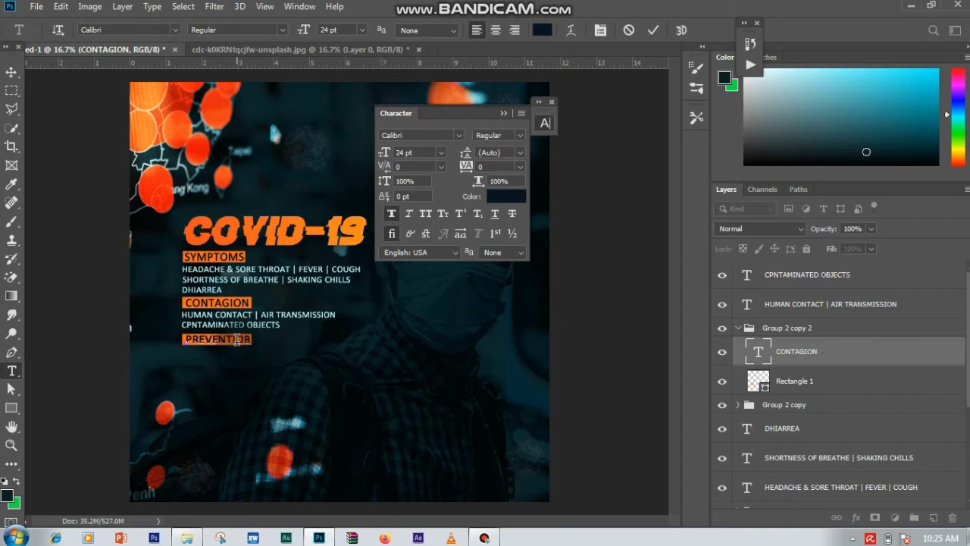
{"action": "left_click", "coordinate": [659, 31]}
{"action": "left_click", "coordinate": [12, 71]}
{"action": "key", "text": "ctrl+plus"}
{"action": "key", "text": "ctrl+plus"}
{"action": "left_click", "coordinate": [794, 381]}
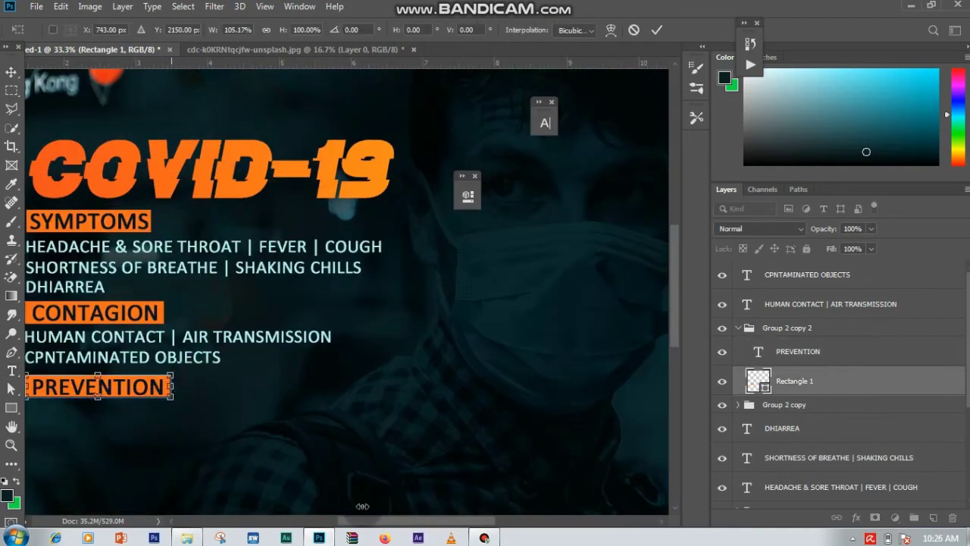
{"action": "left_click", "coordinate": [844, 357], "text": "shift"}
{"action": "key", "text": "ctrl+g"}
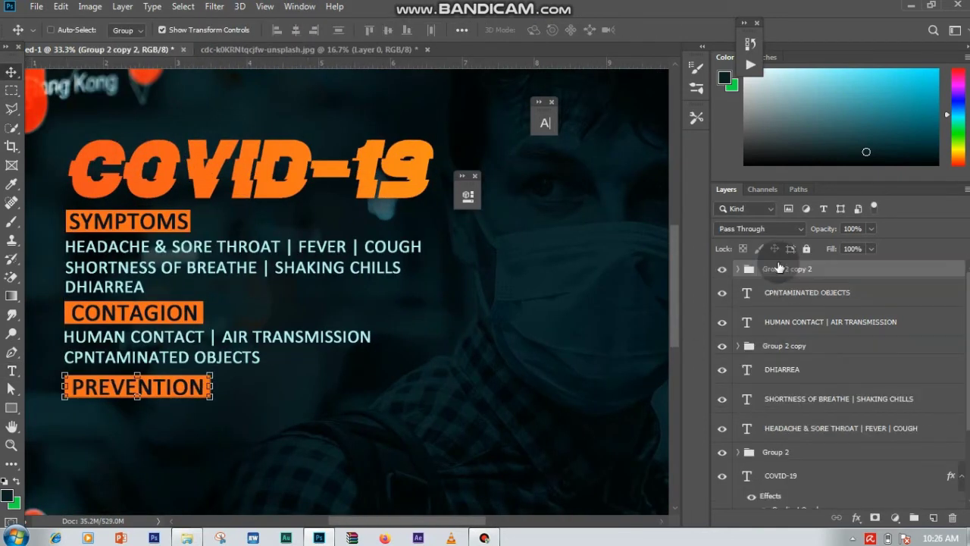
{"action": "key", "text": "ctrl+minus"}
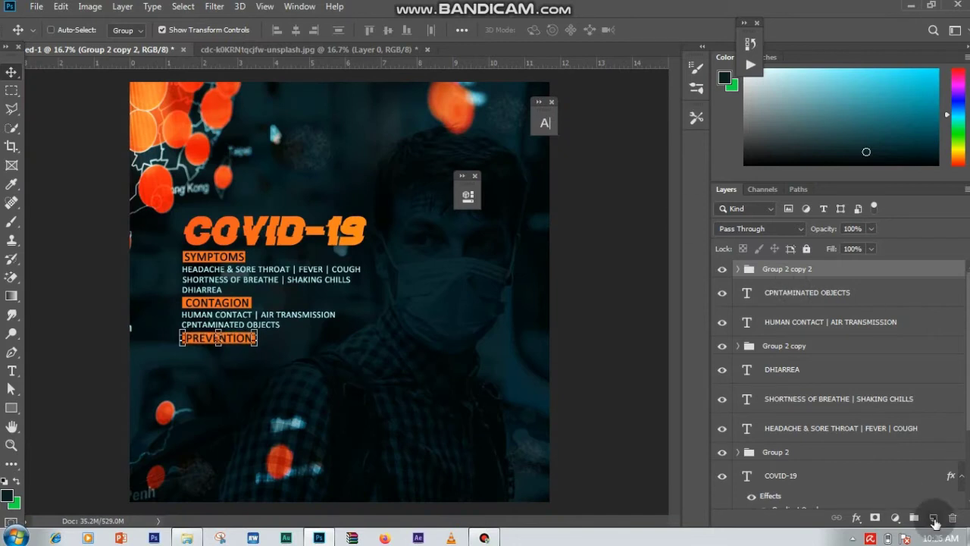
Start a new text line under PREVENTION in the sampled light cyan at 18 pt.
{"action": "key", "text": "t"}
{"action": "left_click", "coordinate": [182, 364]}
{"action": "left_click", "coordinate": [544, 122]}
{"action": "left_click", "coordinate": [321, 159]}
{"action": "left_click", "coordinate": [921, 213]}
{"action": "key", "text": "ctrl+0"}
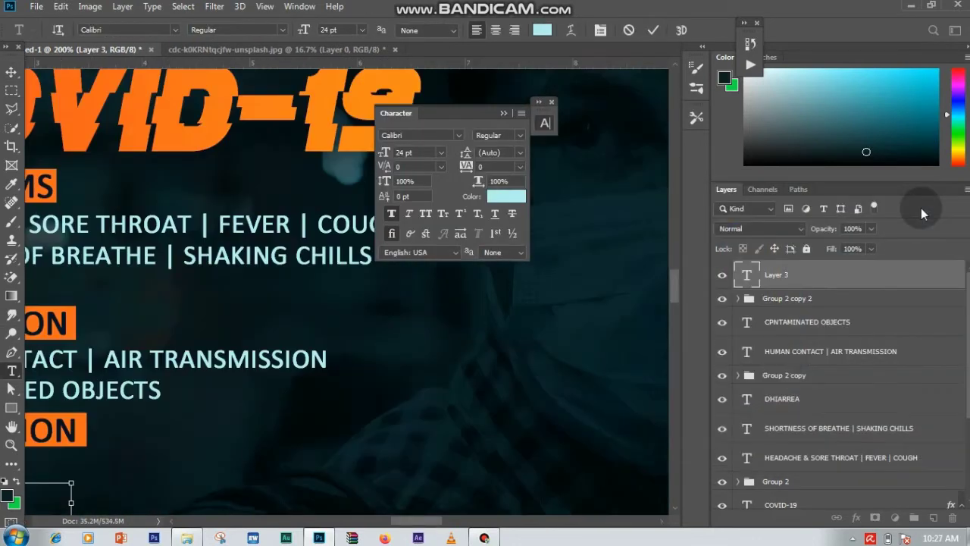
{"action": "left_click", "coordinate": [441, 153]}
{"action": "left_click", "coordinate": [416, 258]}
{"action": "type", "text": "HAND WASHING |"}
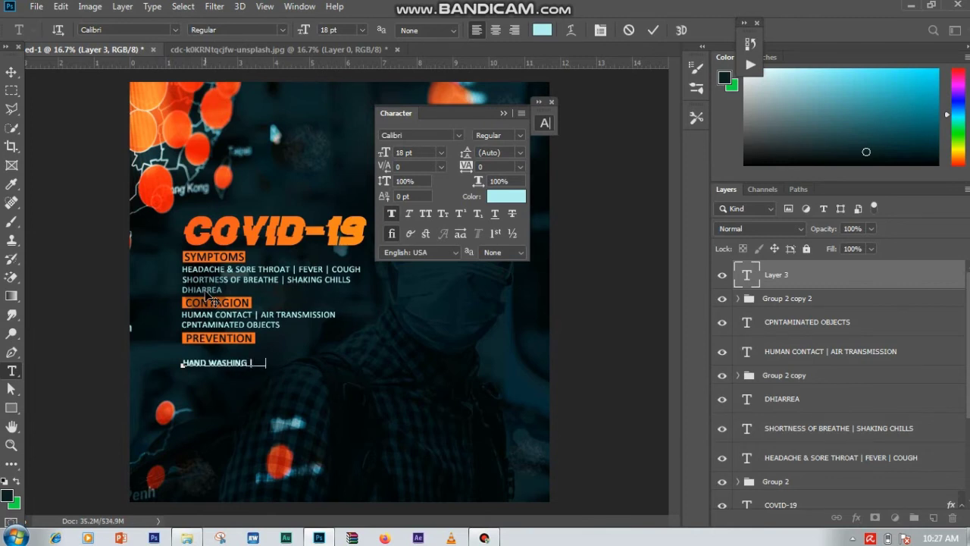
Type HAND WASHING | USE MASK and AVOID CONTACTS WITH ANIMALS, placed below PREVENTION.
{"action": "type", "text": "USE MASK"}
{"action": "left_click", "coordinate": [185, 383]}
{"action": "type", "text": "AVOID CONTACTS"}
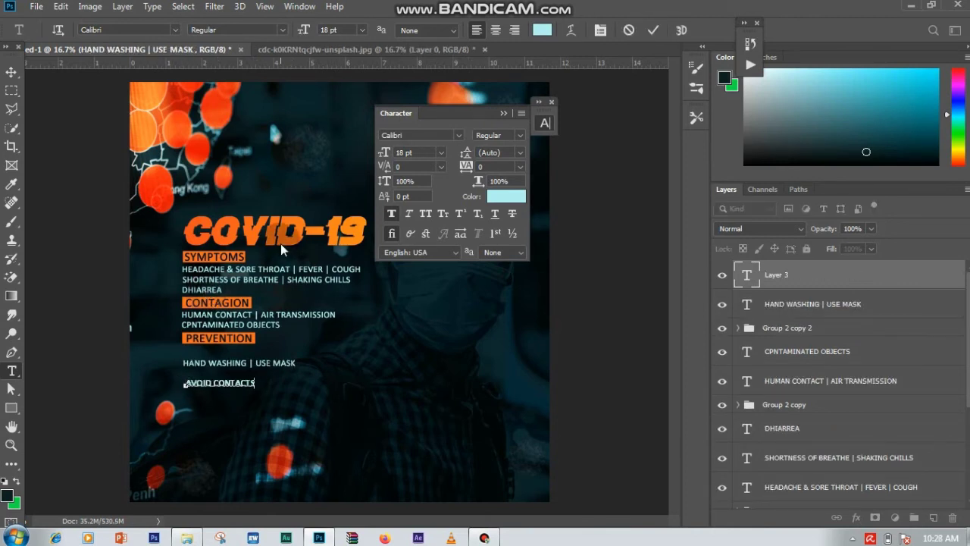
{"action": "type", "text": "WITH ANIMALS"}
{"action": "left_click", "coordinate": [650, 29]}
{"action": "key", "text": "v"}
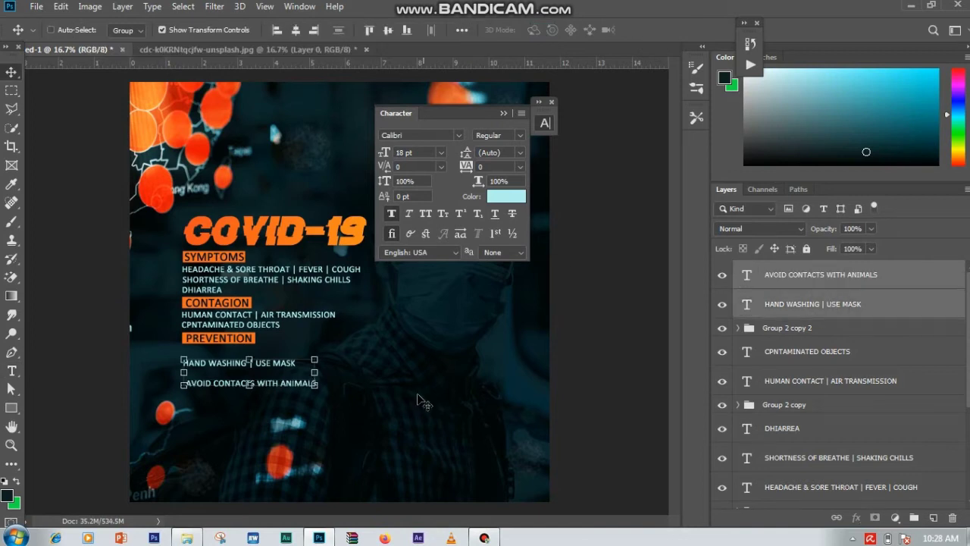
{"action": "mouse_move", "coordinate": [417, 400]}
{"action": "left_mouse_down"}
{"action": "mouse_move", "coordinate": [439, 405]}
{"action": "mouse_move", "coordinate": [436, 396]}
{"action": "left_mouse_up"}
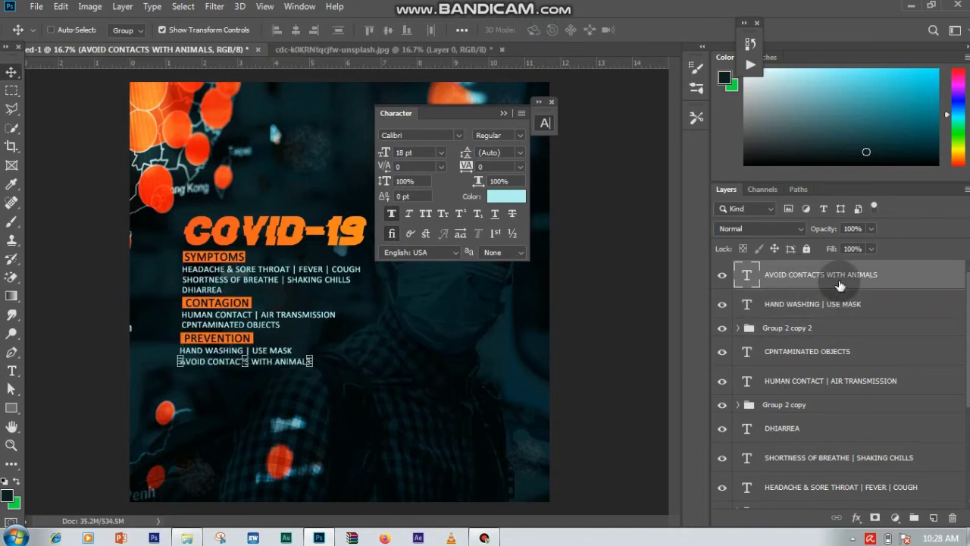
Group all label and body text as Group 3, tag it Violet, and nudge it under the title.
{"action": "scroll", "coordinate": [833, 425], "scroll_direction": "down", "scroll_amount": 2}
{"action": "left_click", "coordinate": [795, 413], "text": "shift"}
{"action": "key", "text": "ctrl+g"}
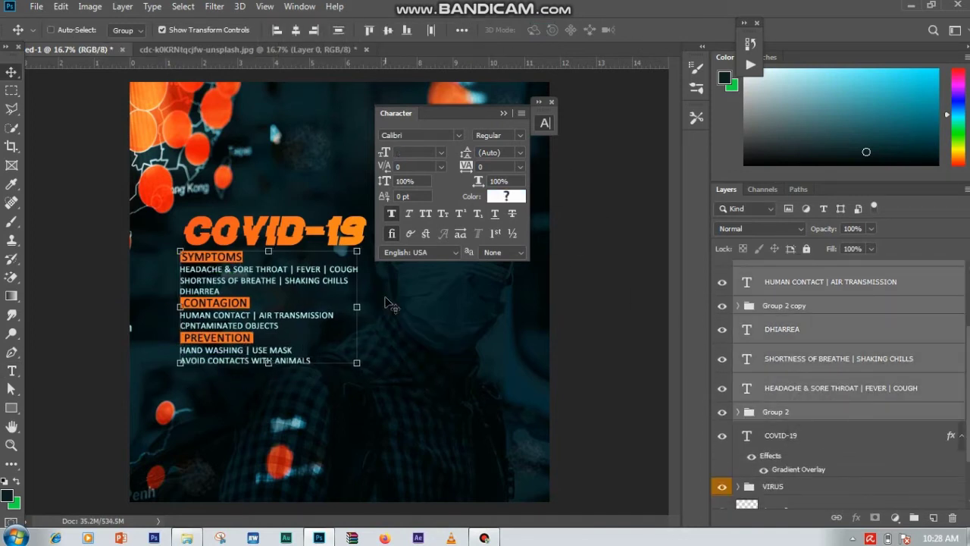
{"action": "right_click", "coordinate": [728, 270]}
{"action": "left_click", "coordinate": [757, 383]}
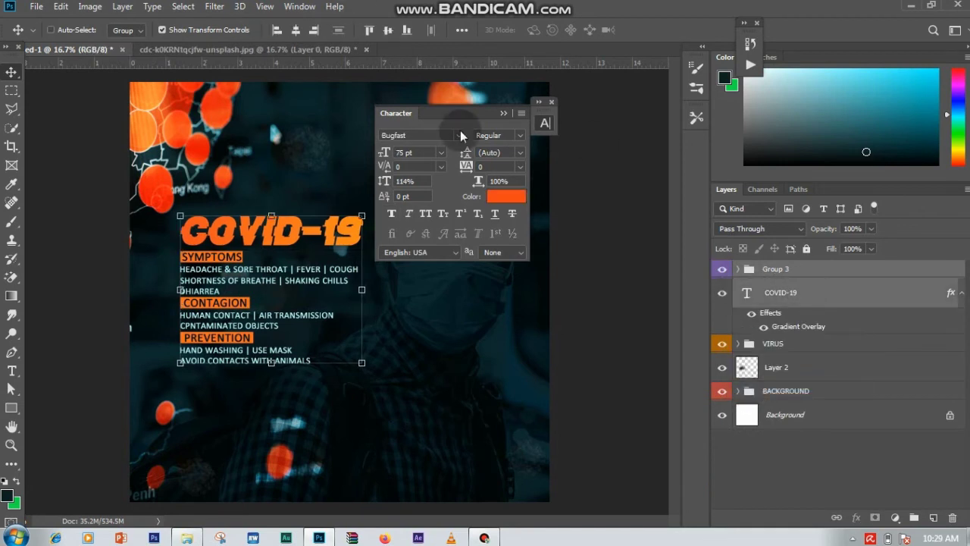
{"action": "left_click", "coordinate": [829, 293]}
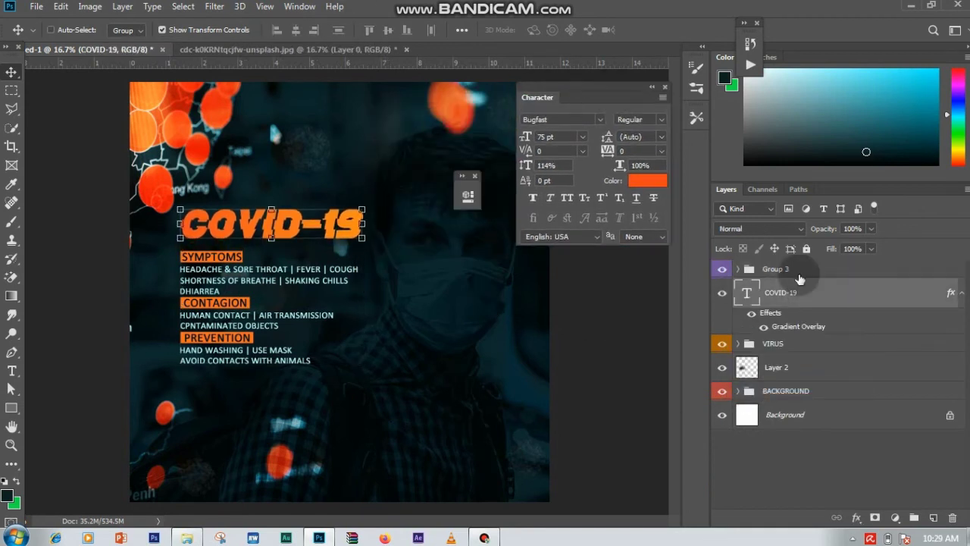
{"action": "left_click", "coordinate": [801, 270]}
{"action": "left_click_drag", "start_coordinate": [609, 375], "coordinate": [606, 371]}
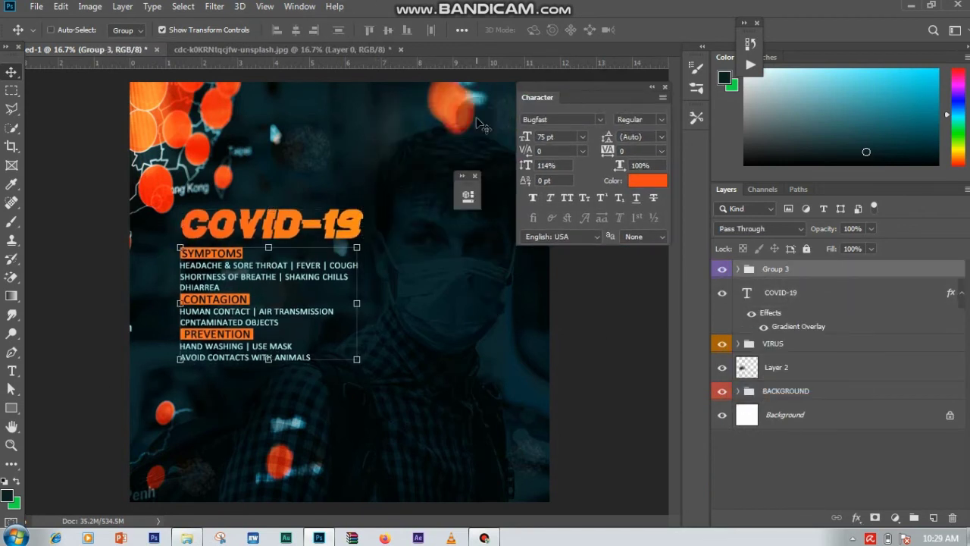
{"action": "right_click", "coordinate": [12, 408]}
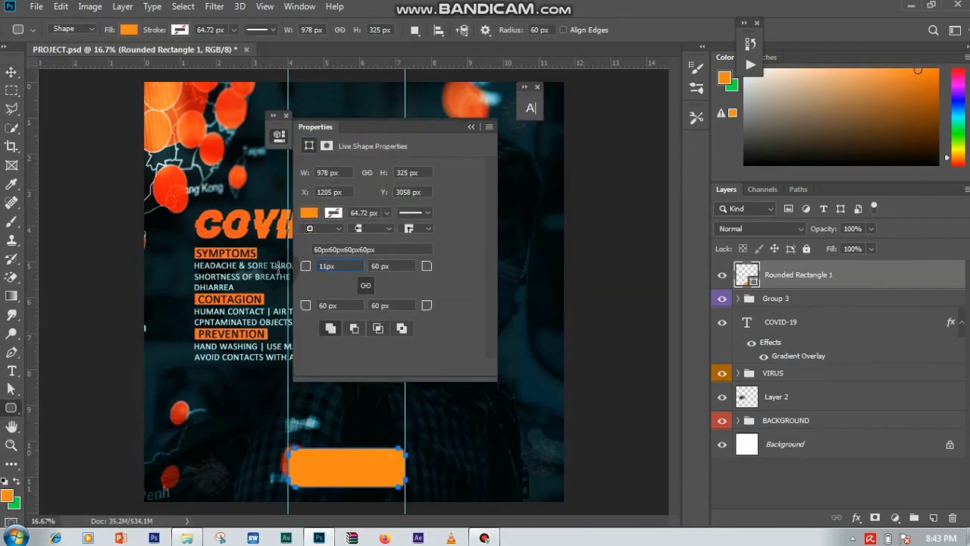
Paste the COVID-19 title's gradient overlay layer style onto Rounded Rectangle 1 and accept it.
{"action": "left_click", "coordinate": [780, 322]}
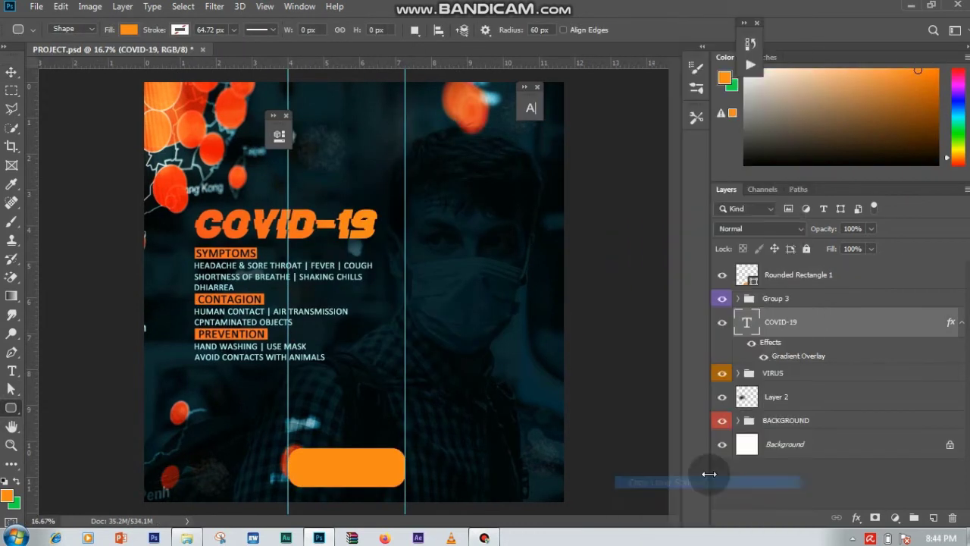
{"action": "right_click", "coordinate": [841, 274]}
{"action": "left_click", "coordinate": [697, 336]}
{"action": "double_click", "coordinate": [806, 312]}
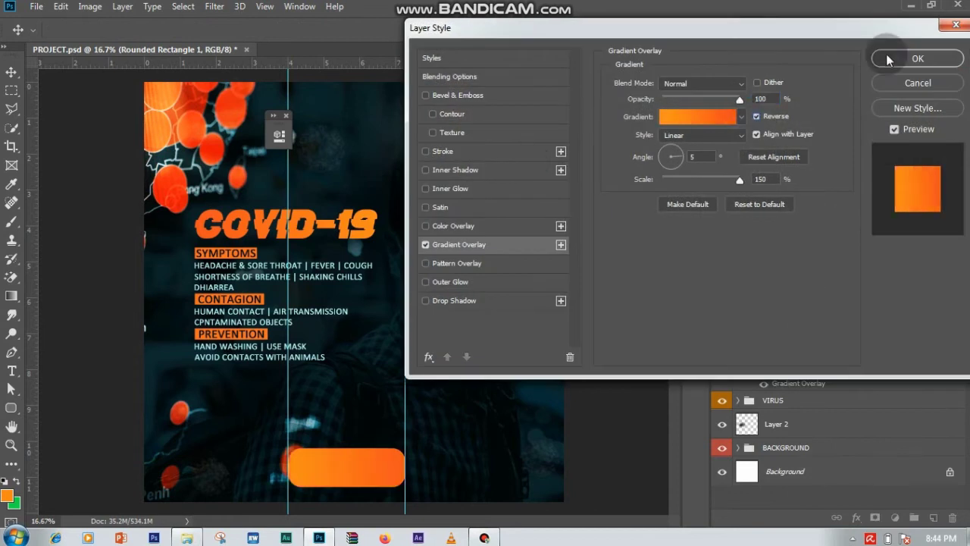
{"action": "left_click", "coordinate": [916, 59]}
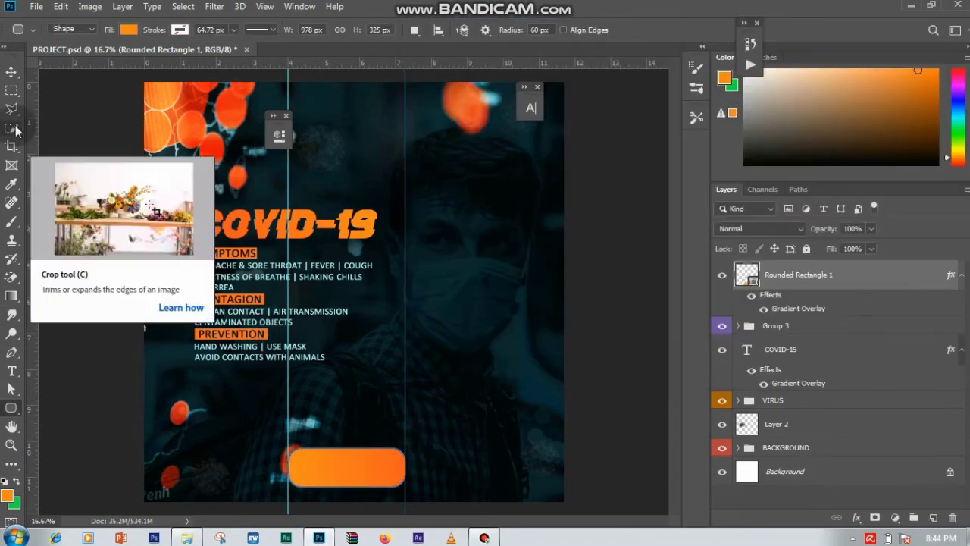
{"action": "key", "text": "ctrl+plus"}
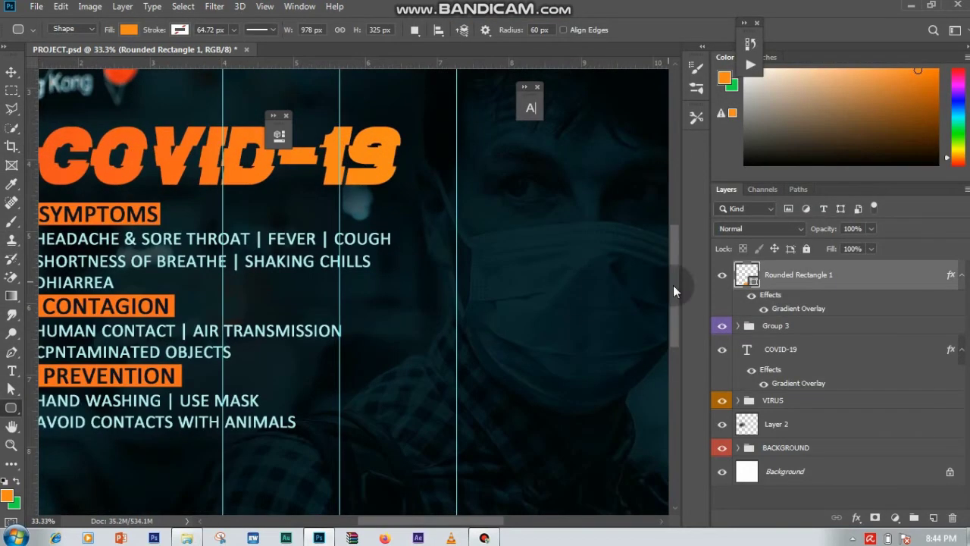
{"action": "left_click_drag", "start_coordinate": [673, 285], "coordinate": [681, 363]}
{"action": "right_click", "coordinate": [834, 316]}
Rasterize the rounded rectangle, cut its left part onto a new layer, and hide the original.
{"action": "left_click", "coordinate": [817, 227]}
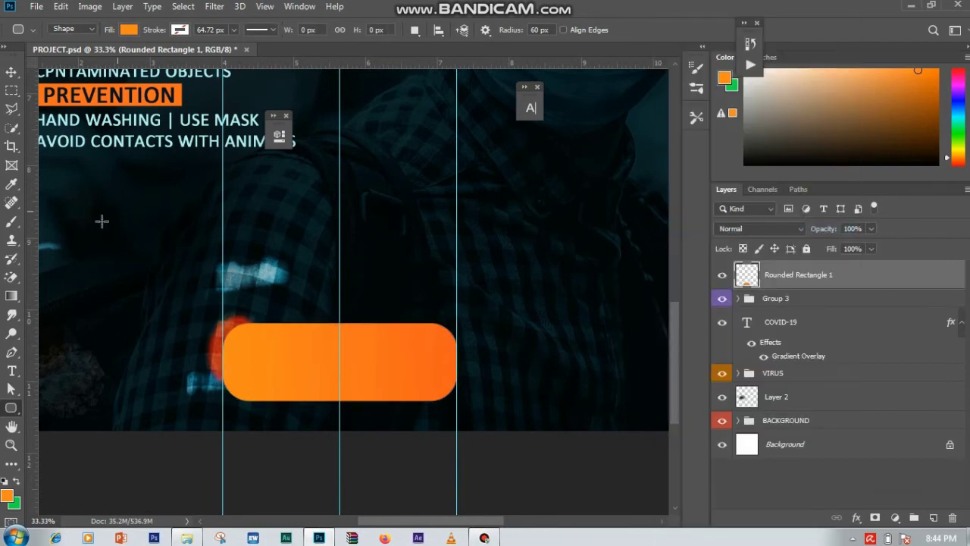
{"action": "left_click", "coordinate": [12, 89]}
{"action": "left_click_drag", "start_coordinate": [222, 311], "coordinate": [339, 424]}
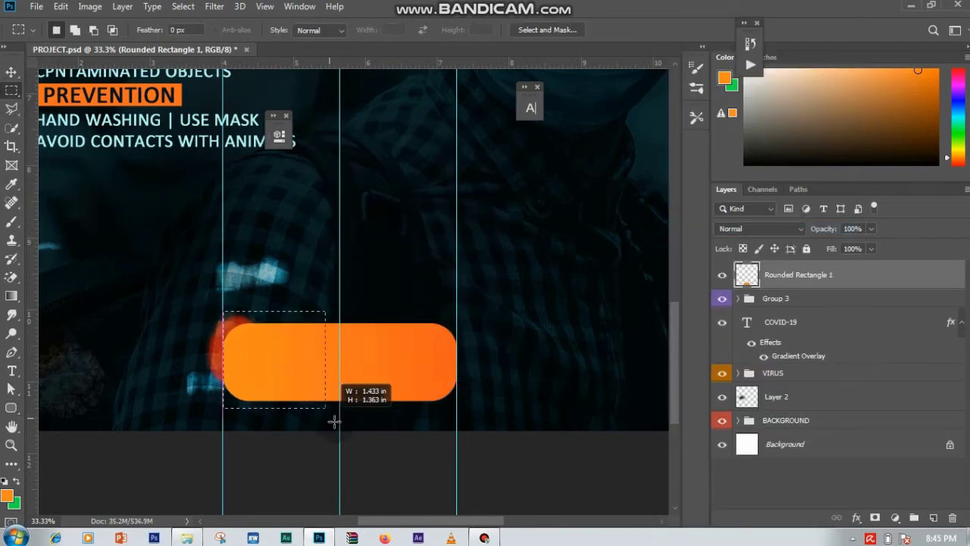
{"action": "left_click", "coordinate": [60, 7]}
{"action": "left_click", "coordinate": [95, 89]}
{"action": "left_click", "coordinate": [59, 6]}
{"action": "left_click", "coordinate": [97, 130]}
{"action": "key", "text": "ctrl+minus"}
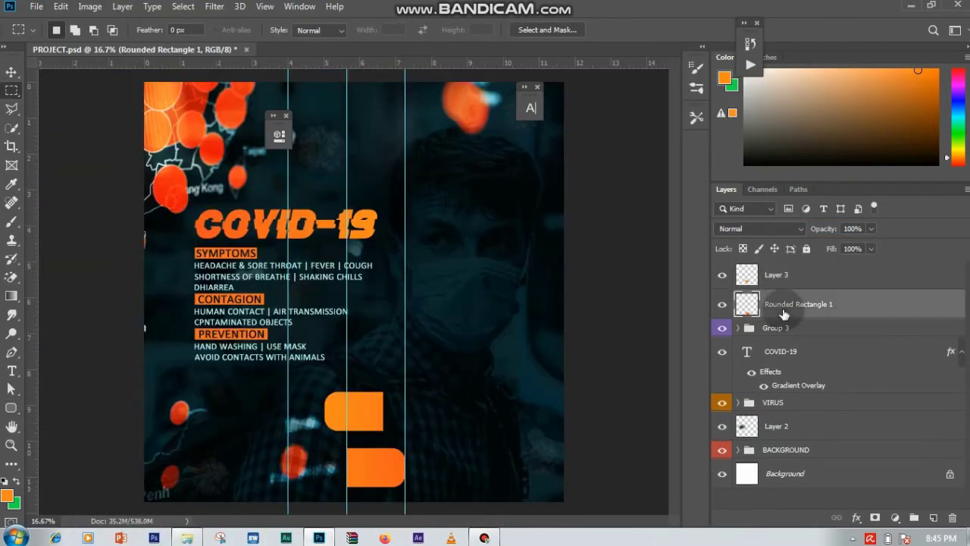
{"action": "left_click", "coordinate": [722, 304]}
Duplicate the half to the right and flip the copy horizontally.
{"action": "left_click", "coordinate": [11, 72]}
{"action": "mouse_move", "coordinate": [356, 406]}
{"action": "left_mouse_down"}
{"action": "mouse_move", "coordinate": [318, 433]}
{"action": "mouse_move", "coordinate": [385, 437]}
{"action": "left_mouse_up"}
{"action": "left_click", "coordinate": [60, 6]}
{"action": "left_click", "coordinate": [303, 485]}
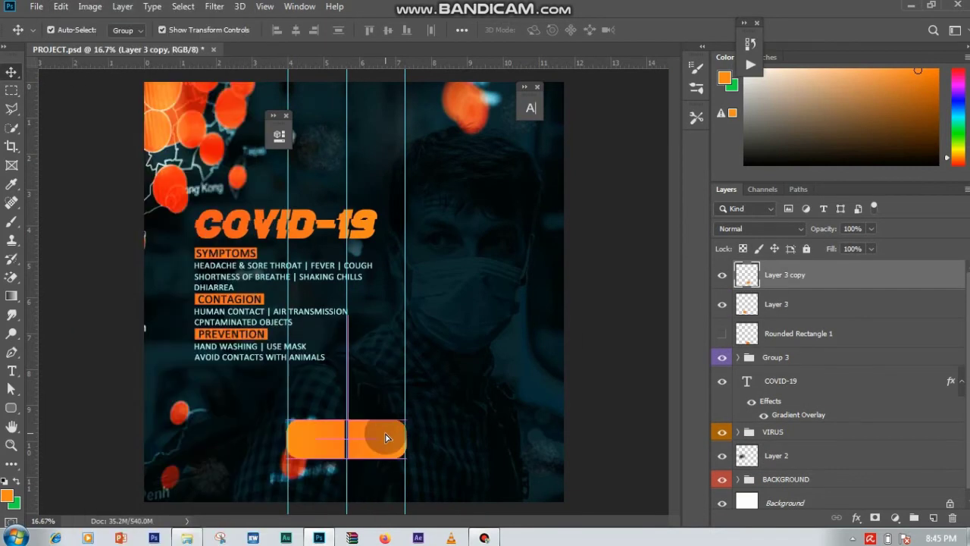
Drag the guides off the canvas to remove them.
{"action": "key", "text": "ctrl+plus"}
{"action": "scroll", "coordinate": [680, 362], "scroll_direction": "down", "scroll_amount": 3}
{"action": "left_click_drag", "start_coordinate": [222, 227], "coordinate": [31, 185]}
{"action": "left_click_drag", "start_coordinate": [340, 227], "coordinate": [27, 239]}
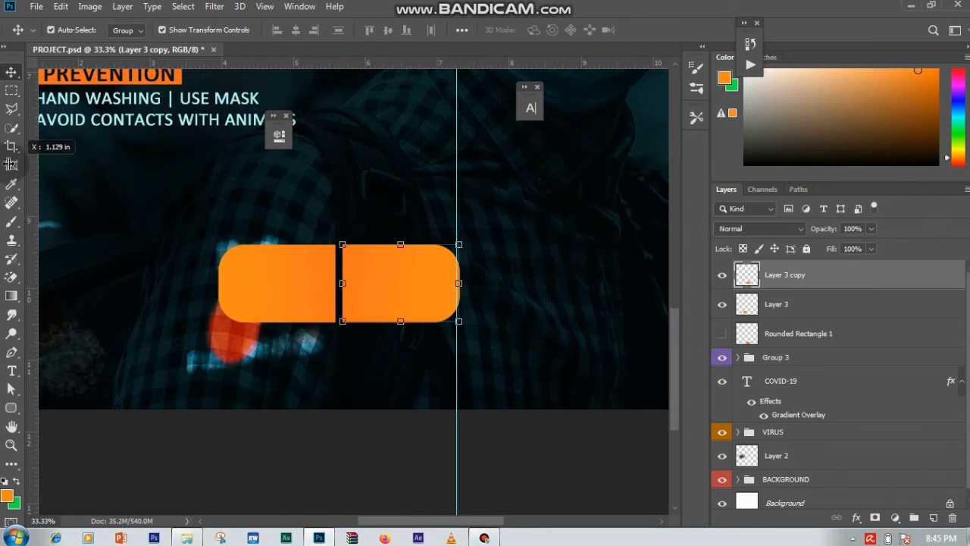
{"action": "left_click_drag", "start_coordinate": [456, 175], "coordinate": [30, 163]}
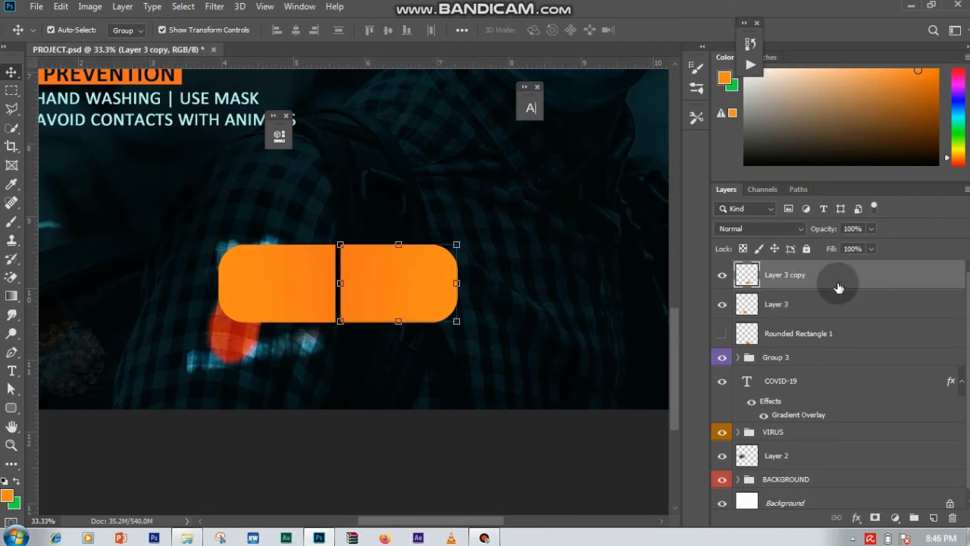
{"action": "key", "text": "ctrl+minus"}
Group the two halves as Group 4, nudge it down, and add a new empty layer.
{"action": "left_click", "coordinate": [913, 315], "text": "shift"}
{"action": "key", "text": "ctrl+g"}
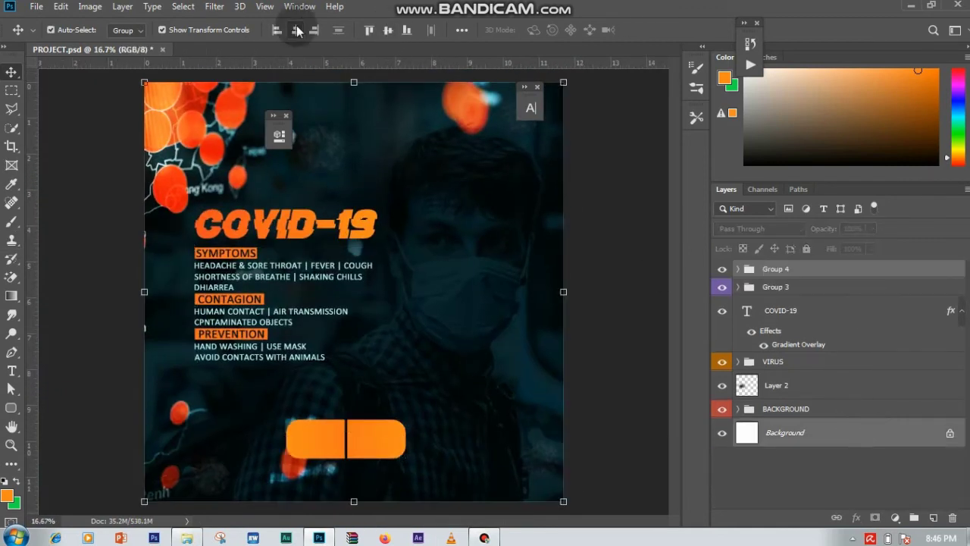
{"action": "left_click_drag", "start_coordinate": [383, 441], "coordinate": [383, 450]}
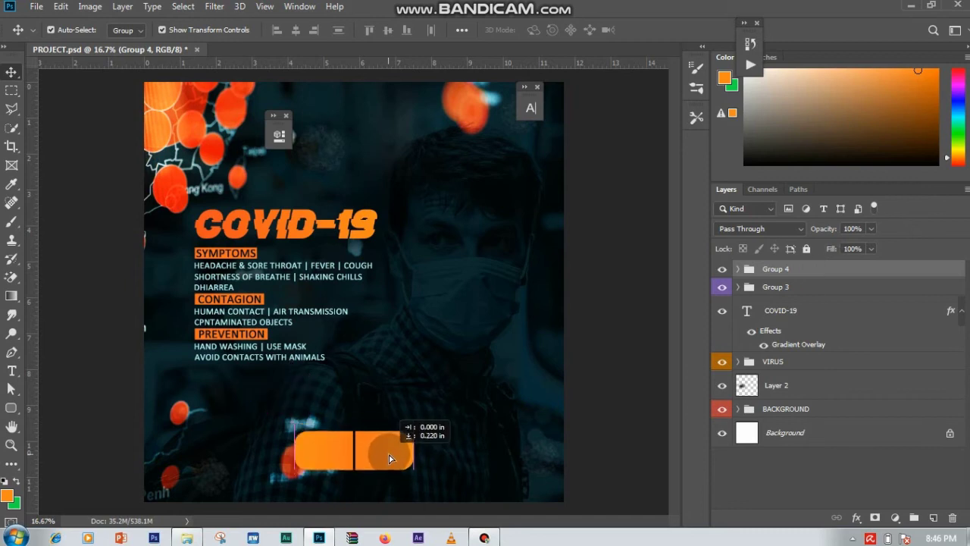
{"action": "left_click", "coordinate": [933, 518]}
Add STAY text in a dark colour sampled from the photo on the left button half.
{"action": "key", "text": "t"}
{"action": "left_click", "coordinate": [530, 107]}
{"action": "left_click", "coordinate": [349, 389]}
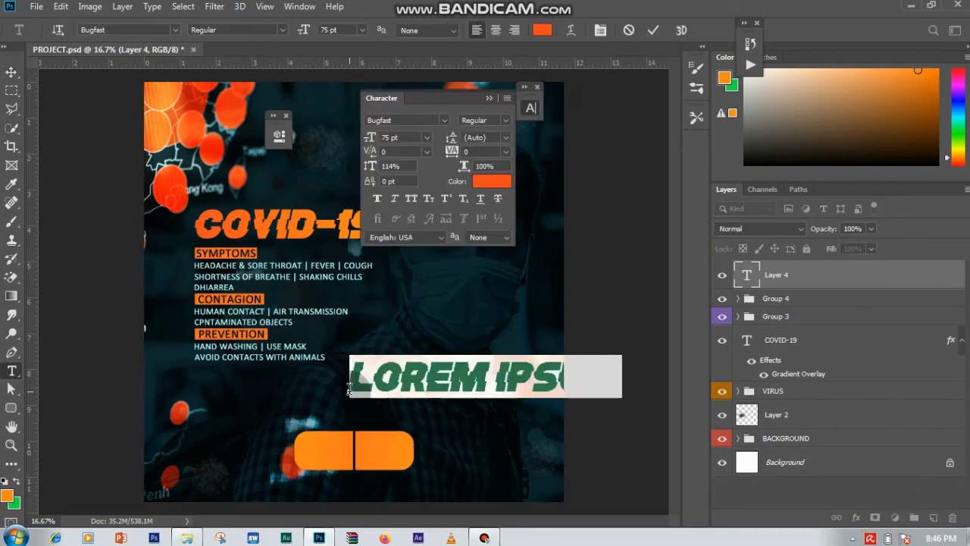
{"action": "type", "text": "STAY"}
{"action": "left_click", "coordinate": [542, 30]}
{"action": "left_click", "coordinate": [513, 444]}
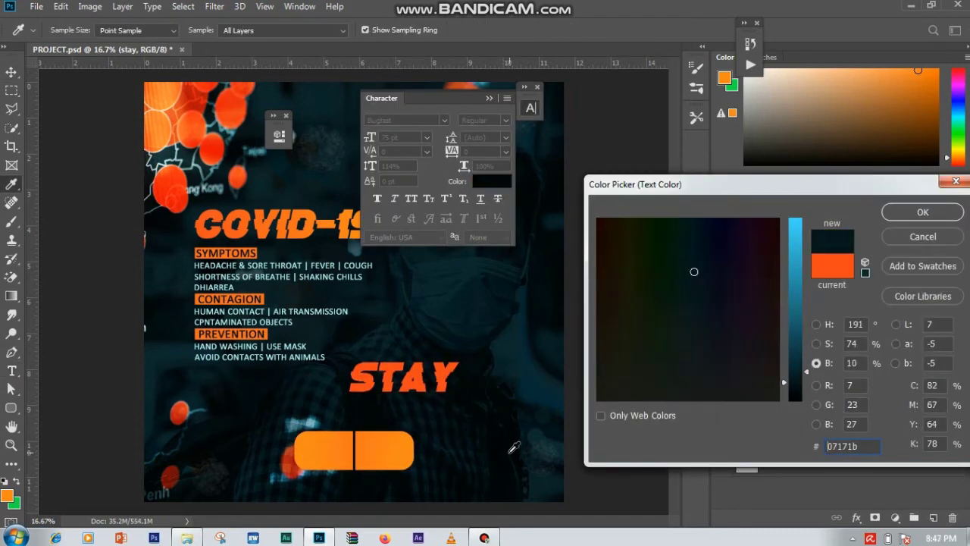
{"action": "left_click", "coordinate": [924, 209]}
{"action": "key", "text": "v"}
{"action": "left_click_drag", "start_coordinate": [410, 382], "coordinate": [379, 381]}
Set the STAY text to the Glacial Indifference font.
{"action": "left_click", "coordinate": [406, 120]}
{"action": "type", "text": "Glacial"}
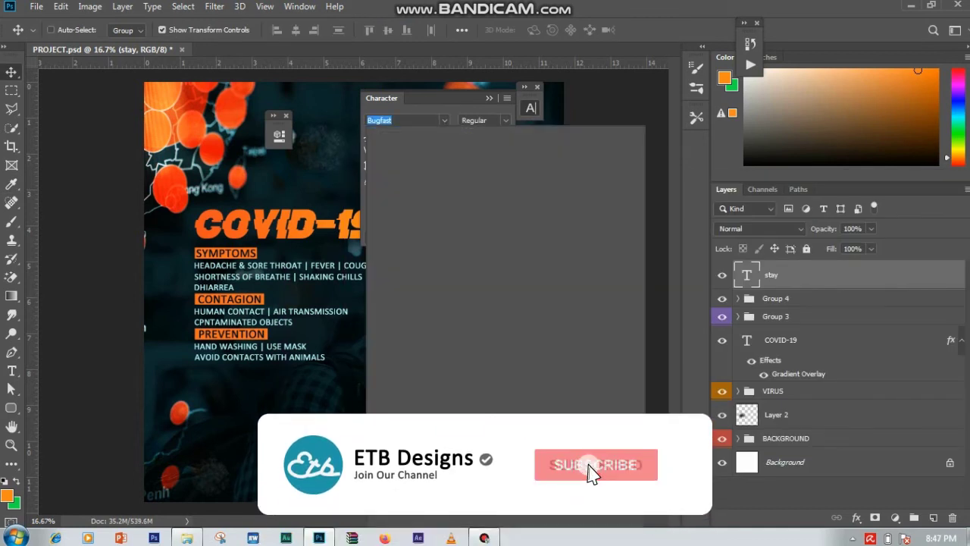
{"action": "key", "text": "Return"}
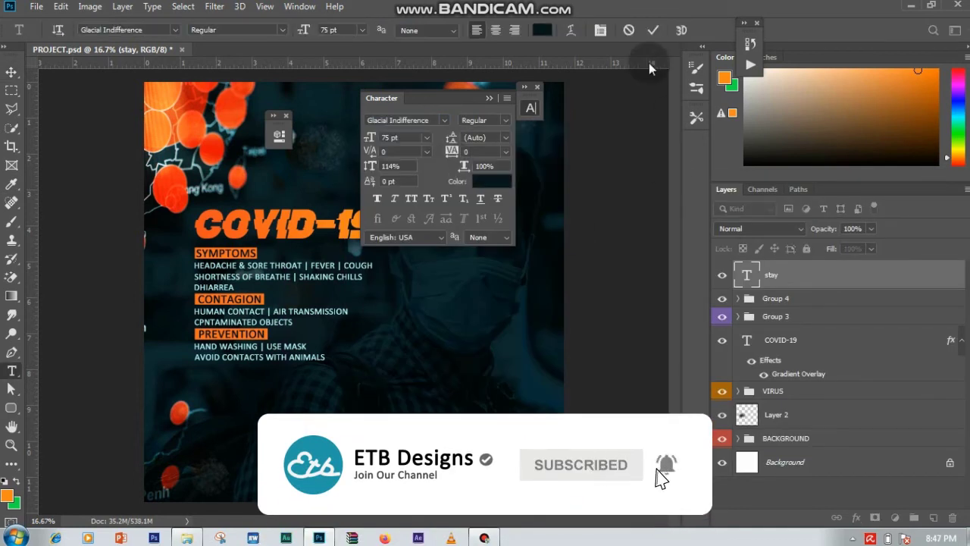
{"action": "left_click", "coordinate": [649, 68]}
{"action": "type", "text": "STAY"}
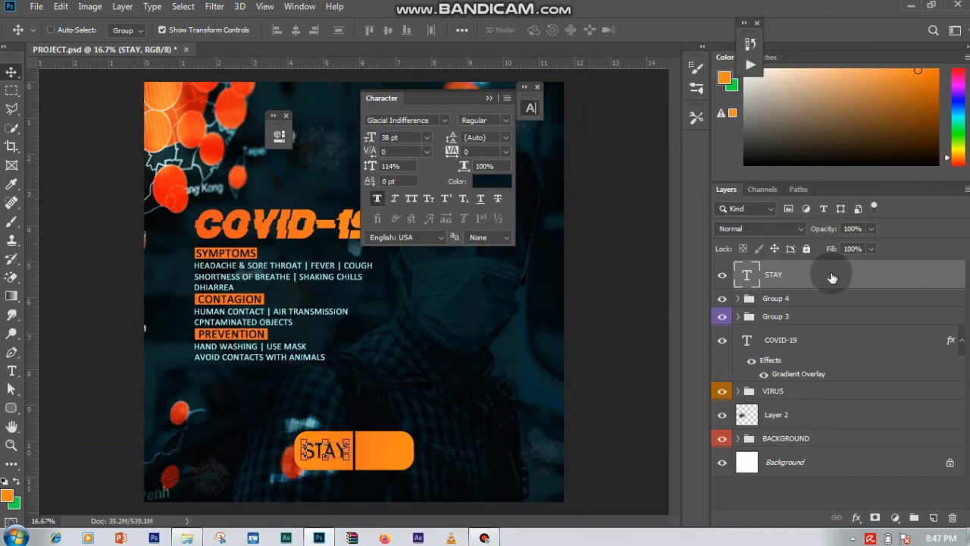
Duplicate STAY onto the right button half and change it to SAFE.
{"action": "left_click_drag", "start_coordinate": [376, 396], "coordinate": [424, 396]}
{"action": "key", "text": "t"}
{"action": "left_click", "coordinate": [386, 450]}
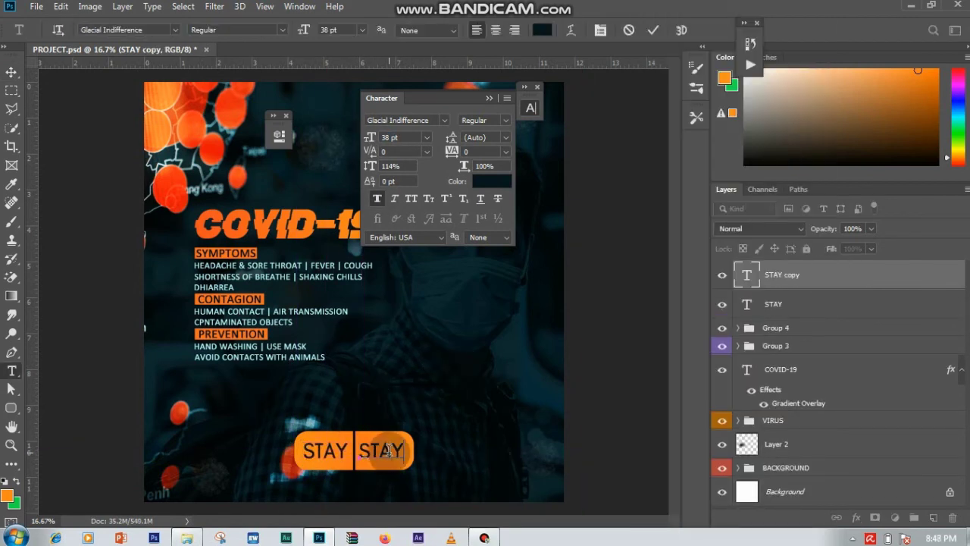
{"action": "left_click", "coordinate": [652, 29]}
Group STAY and SAFE, then group them with the button as Group 6.
{"action": "left_click", "coordinate": [796, 303], "text": "shift"}
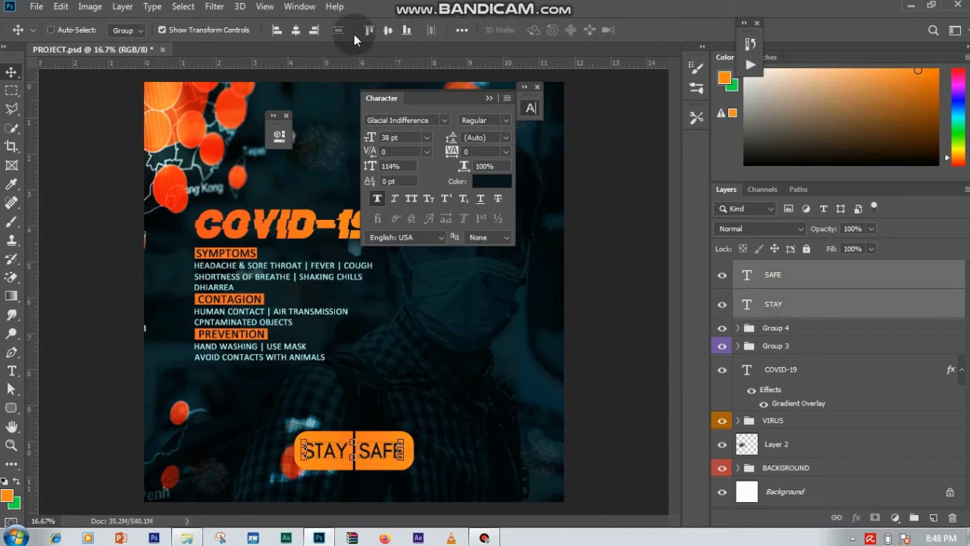
{"action": "key", "text": "ctrl+g"}
{"action": "left_click", "coordinate": [815, 286], "text": "shift"}
{"action": "key", "text": "ctrl+g"}
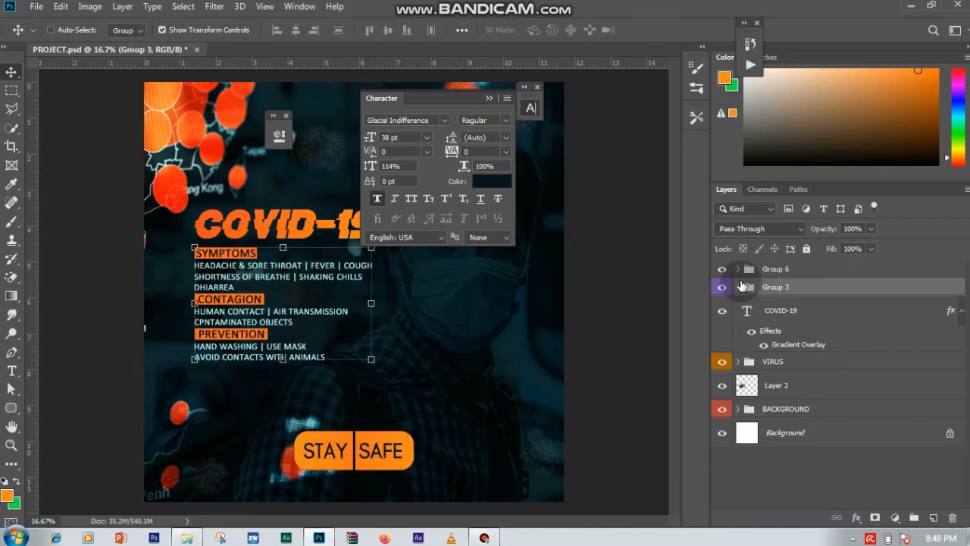
Label Group 6 green, add a new layer, and sample a dark colour from the poster.
{"action": "right_click", "coordinate": [729, 271]}
{"action": "left_click", "coordinate": [765, 359]}
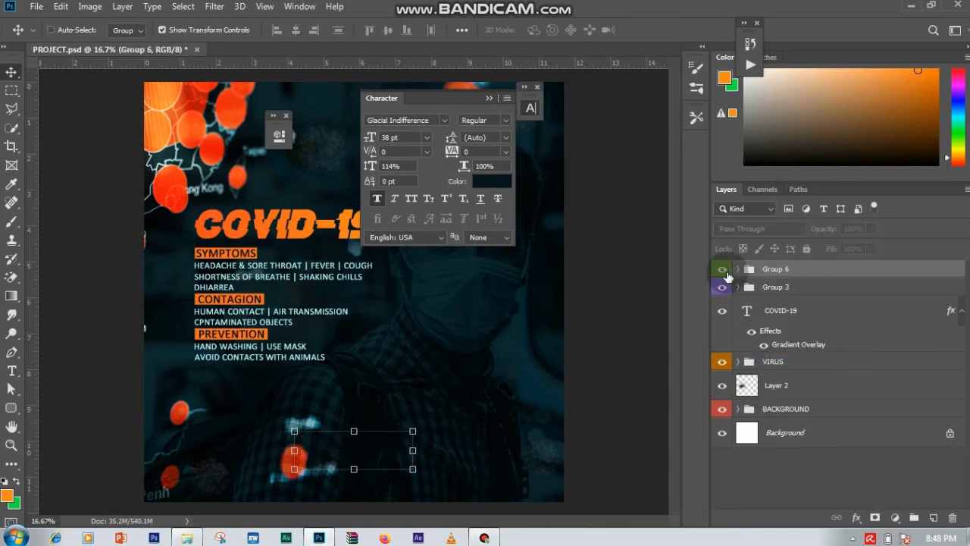
{"action": "left_click", "coordinate": [934, 517]}
{"action": "key", "text": "i"}
{"action": "left_click", "coordinate": [281, 438]}
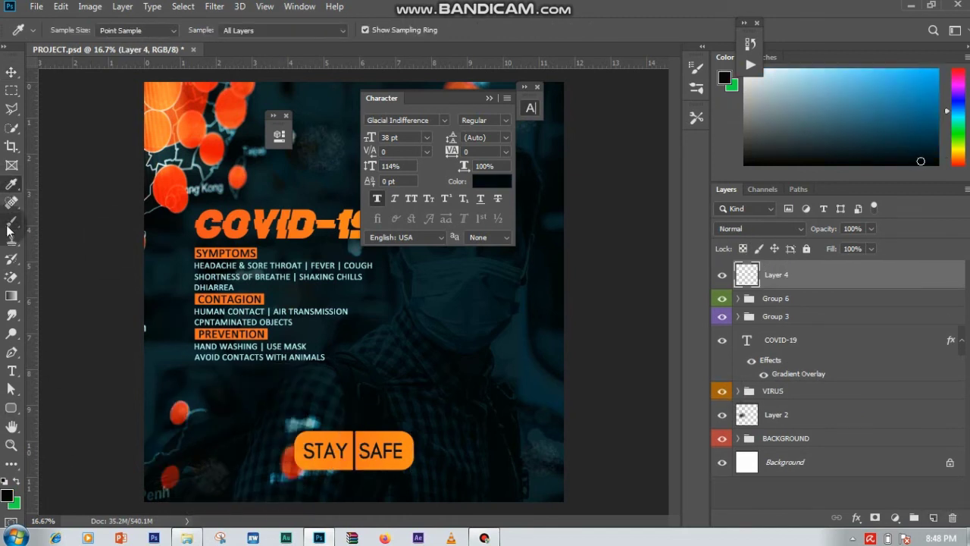
Move the new layer beneath Layer 2 and set its opacity to 68%.
{"action": "key", "text": "b"}
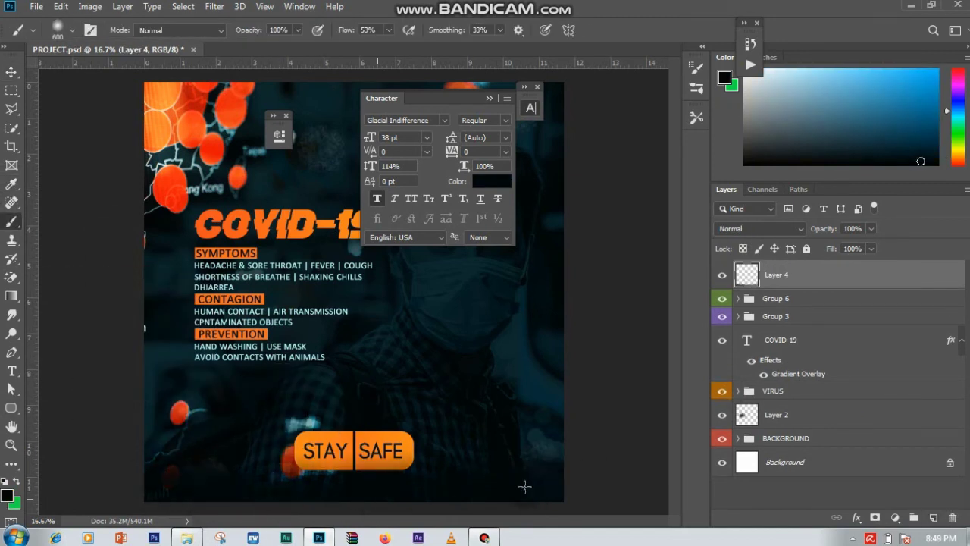
{"action": "key", "text": "v"}
{"action": "left_click_drag", "start_coordinate": [781, 275], "coordinate": [909, 426]}
{"action": "left_click", "coordinate": [870, 228]}
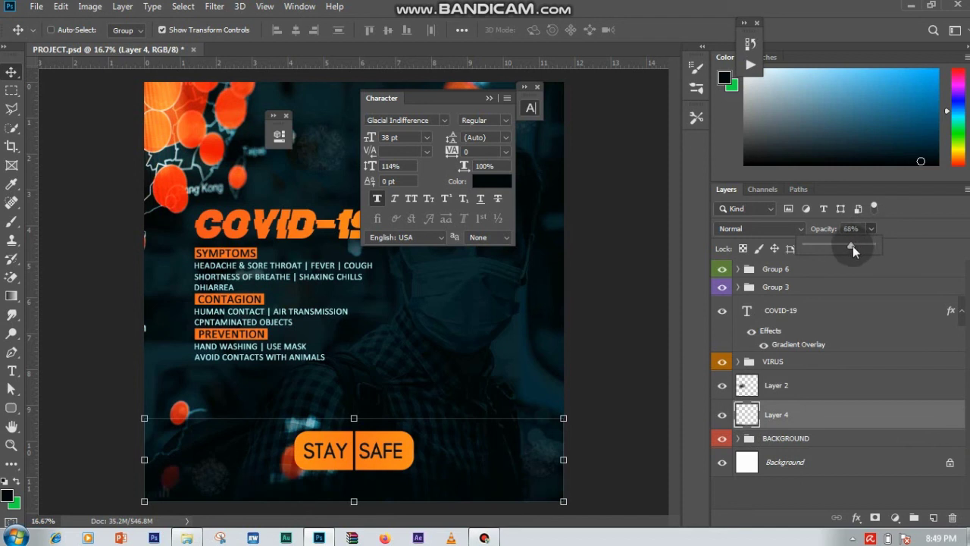
{"action": "left_click", "coordinate": [36, 6]}
Drag the ETB DESIGN WATERMARK group into the poster bottom, below STAY SAFE, as Group 2.
{"action": "left_click", "coordinate": [303, 147]}
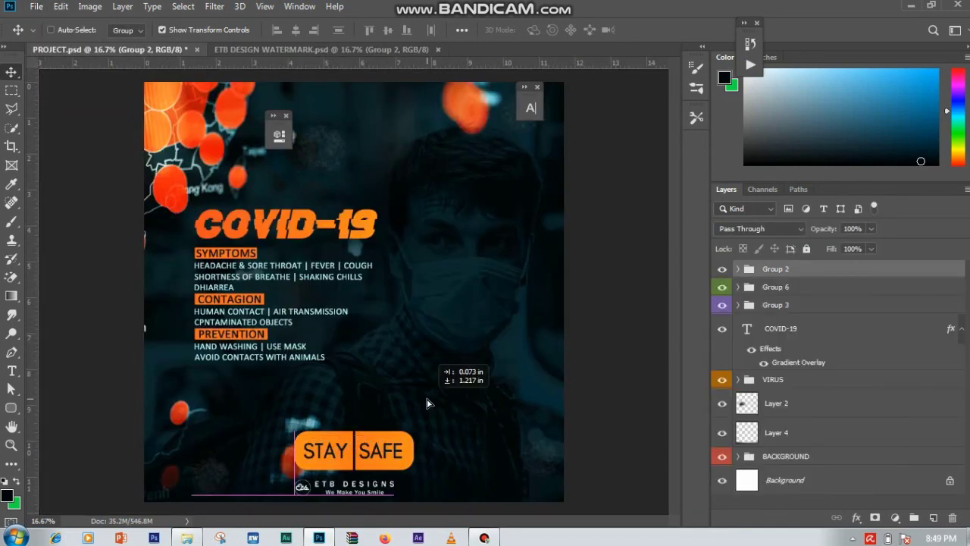
{"action": "left_click_drag", "start_coordinate": [452, 210], "coordinate": [452, 400]}
{"action": "left_click", "coordinate": [795, 286]}
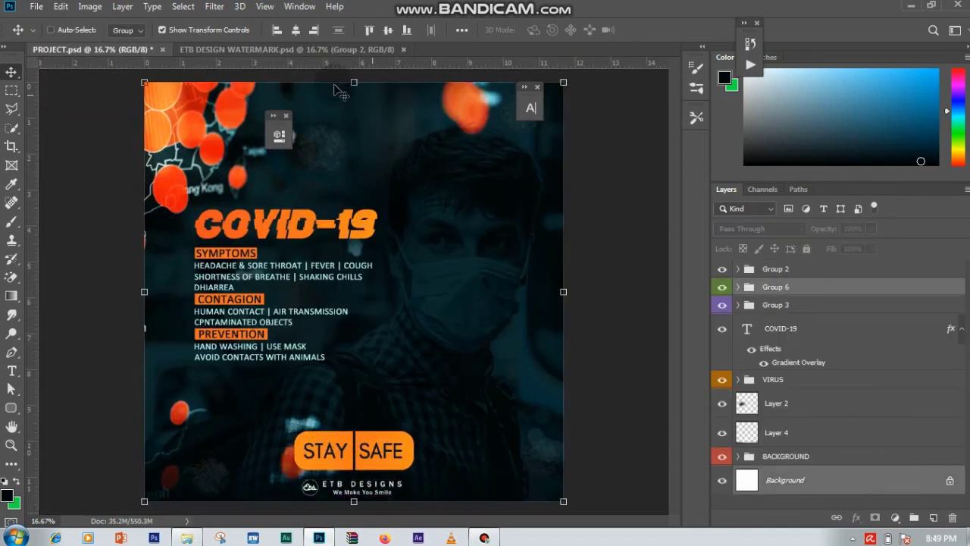
{"action": "left_click", "coordinate": [830, 270]}
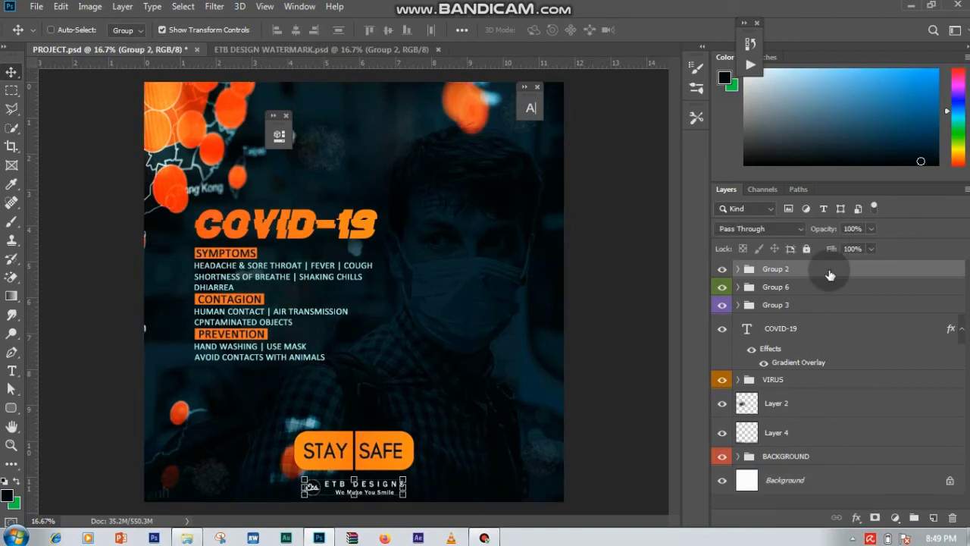